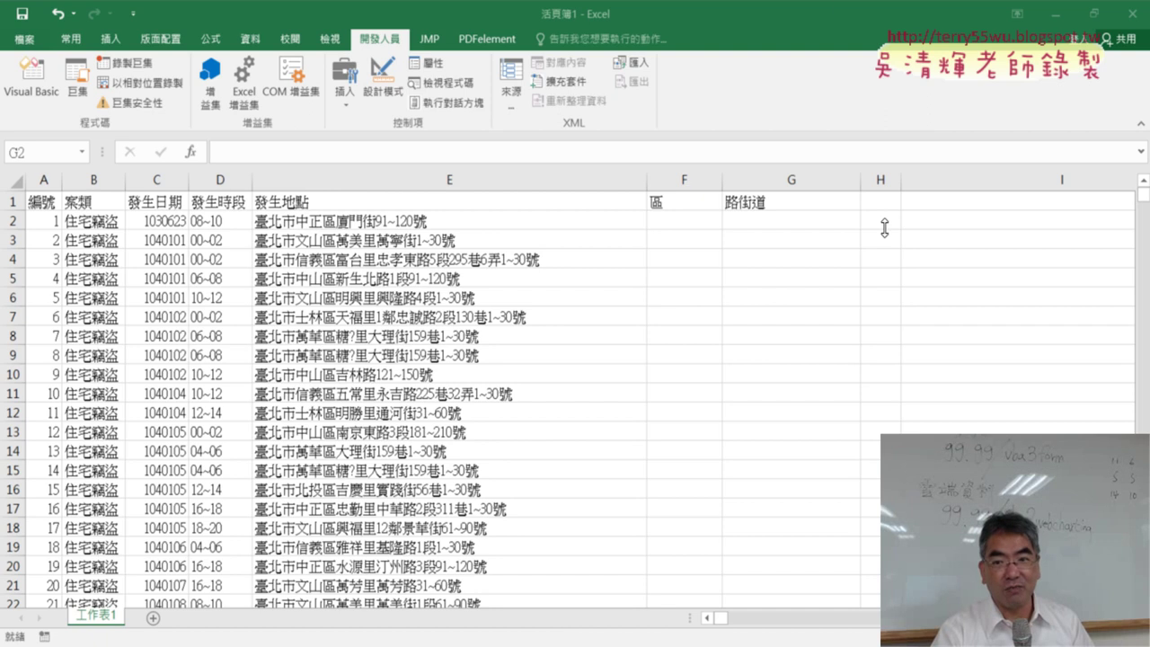
Step: Check the E7 address and select cell G7 under the 路街道 heading
left_click(780, 220)
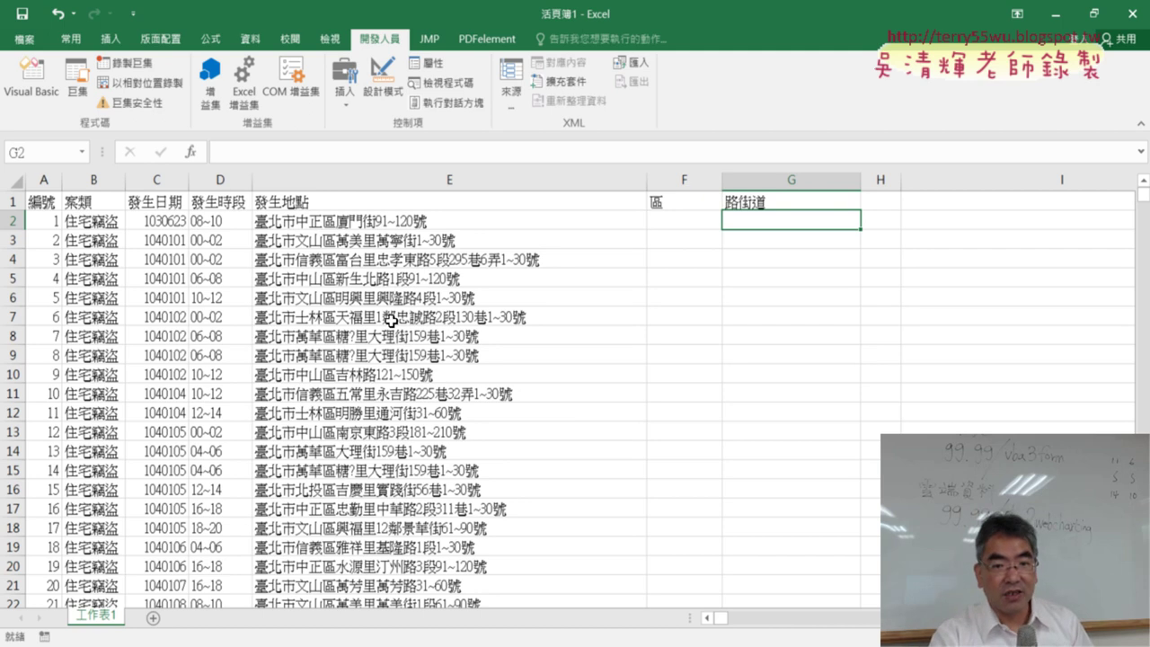
left_click(392, 321)
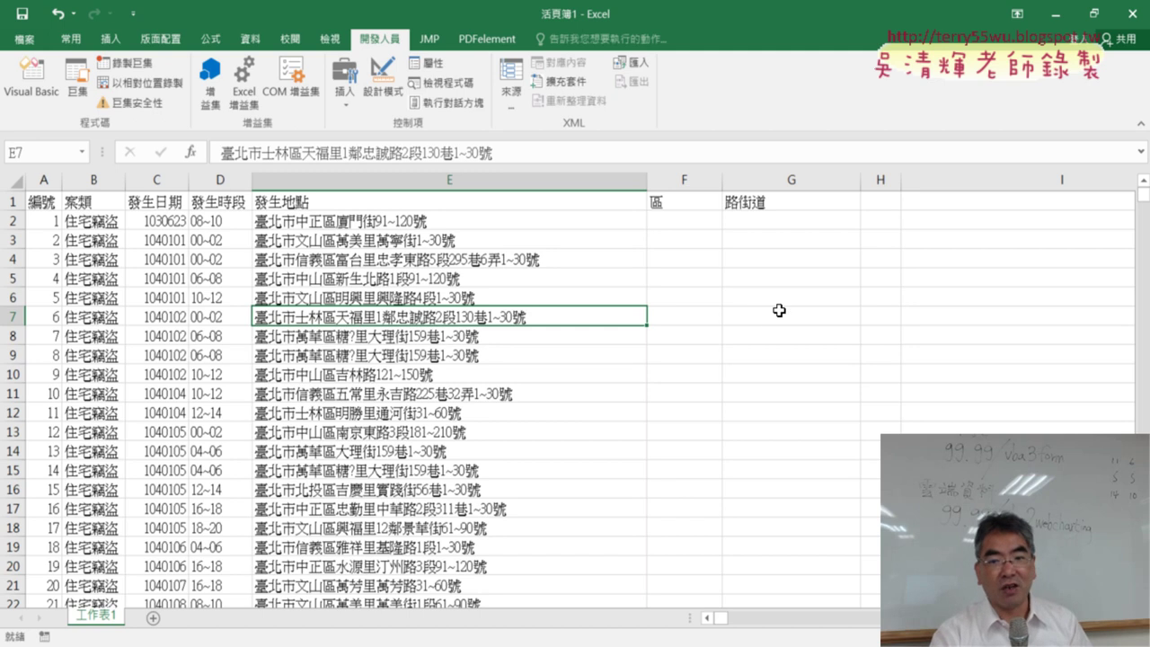
left_click(14, 317)
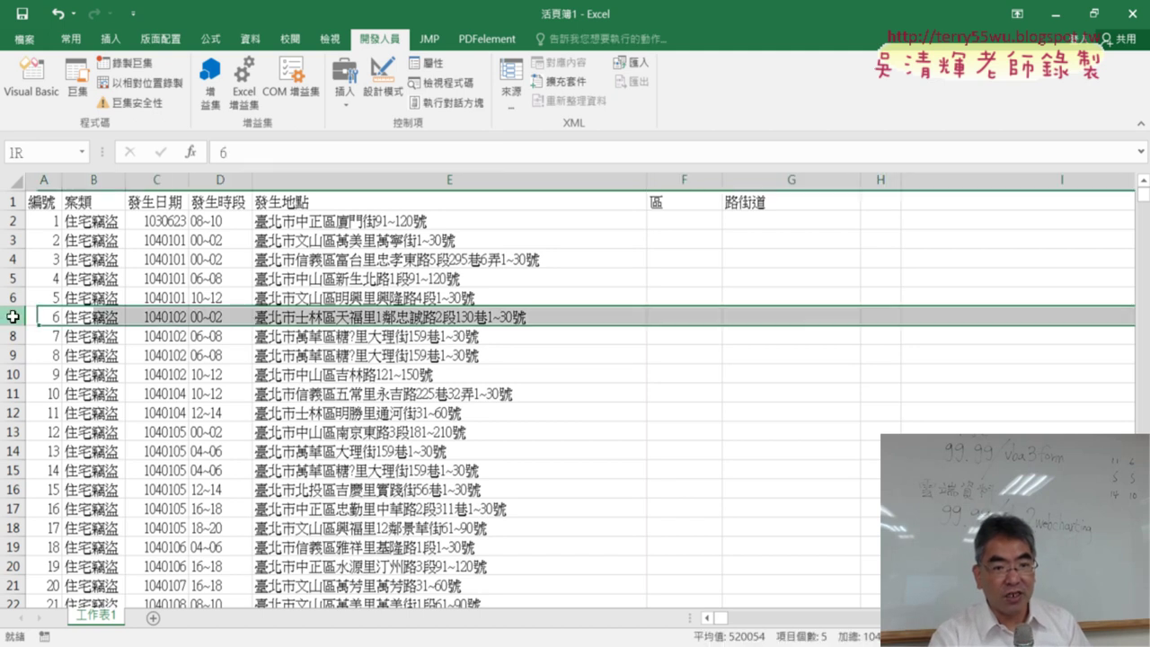
left_click(771, 320)
Step: Insert the FIND function into G7 via Insert Function's Text list
left_click(191, 152)
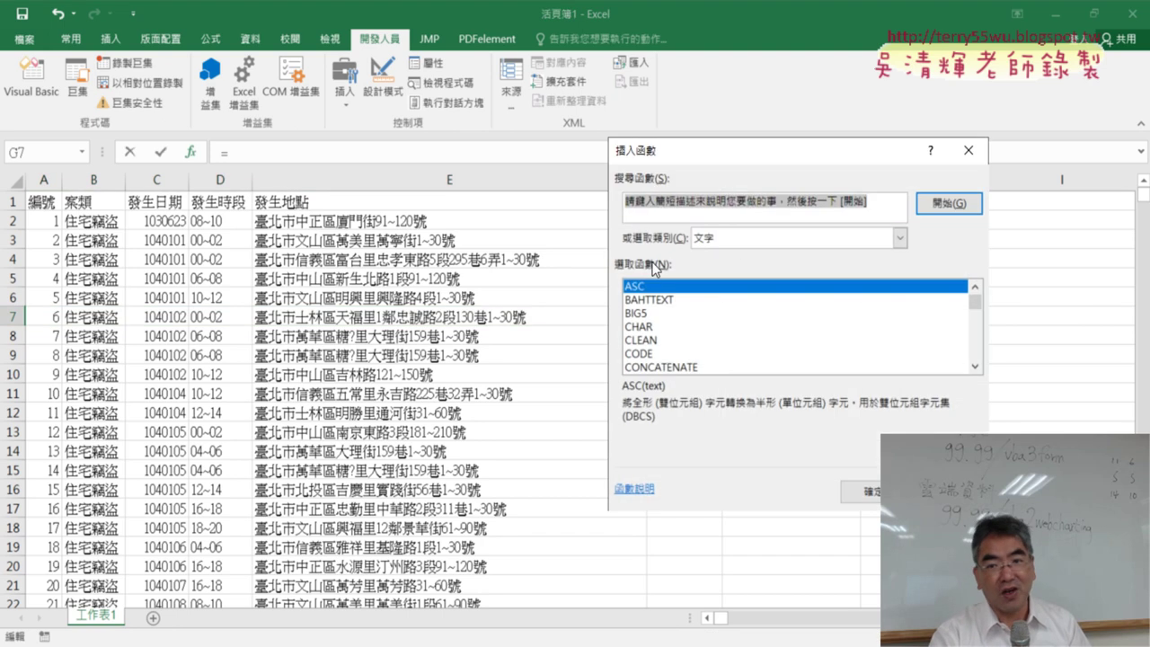
scroll(972, 359, "down", 2)
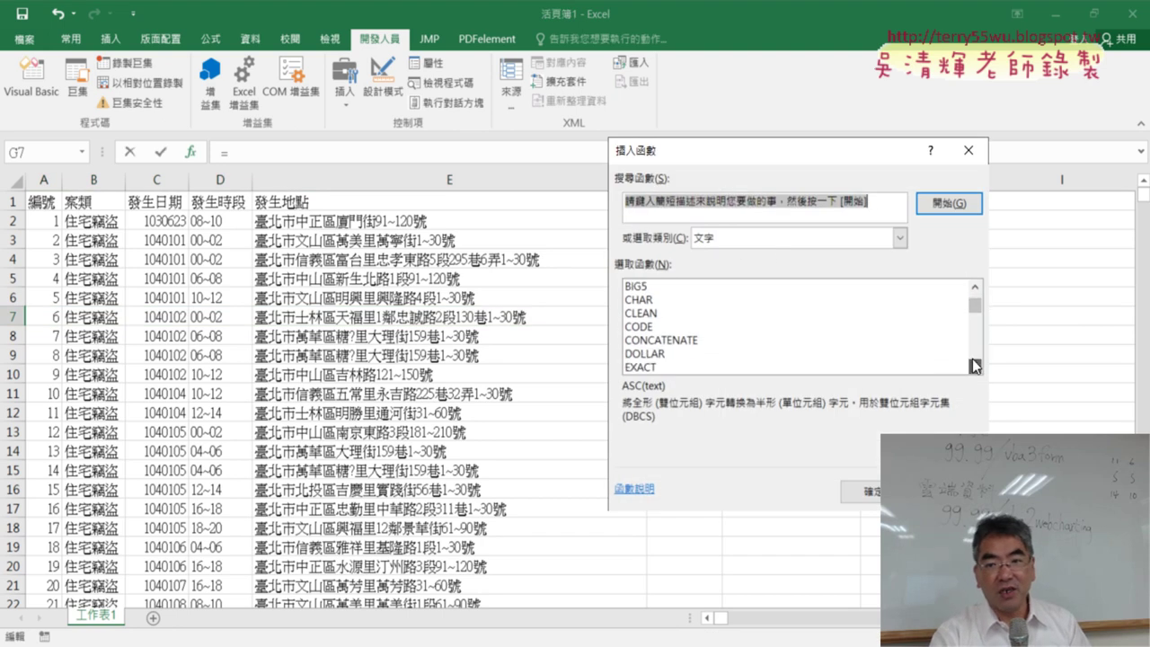
scroll(972, 358, "down", 1)
scroll(973, 358, "down", 2)
scroll(972, 358, "down", 2)
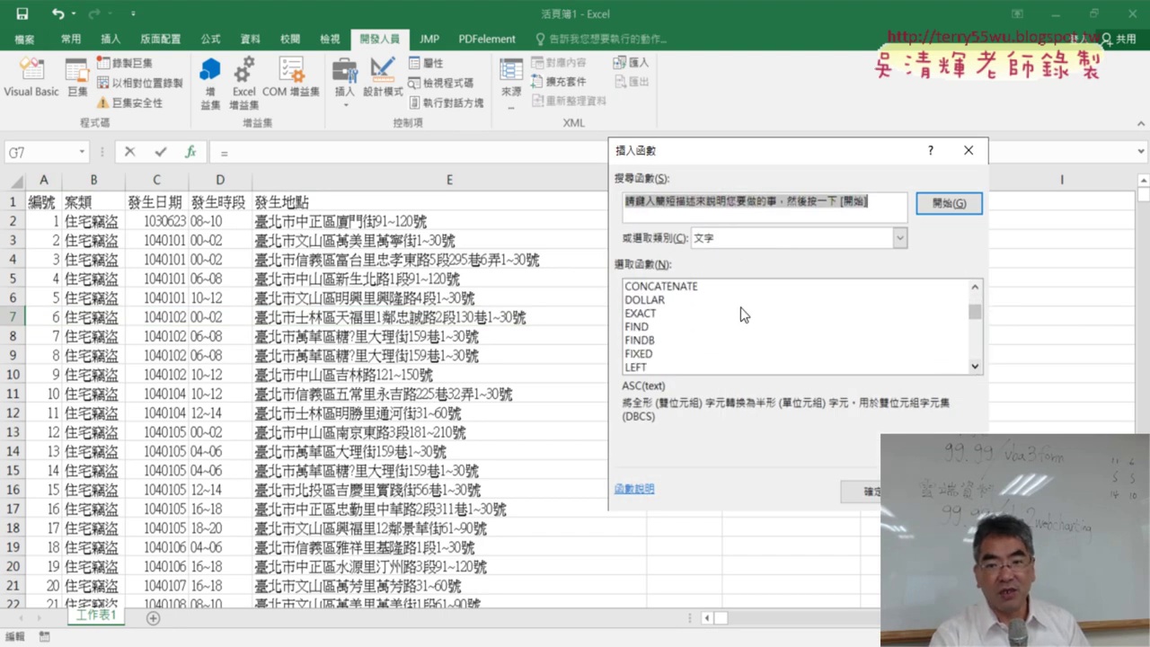
left_click(656, 328)
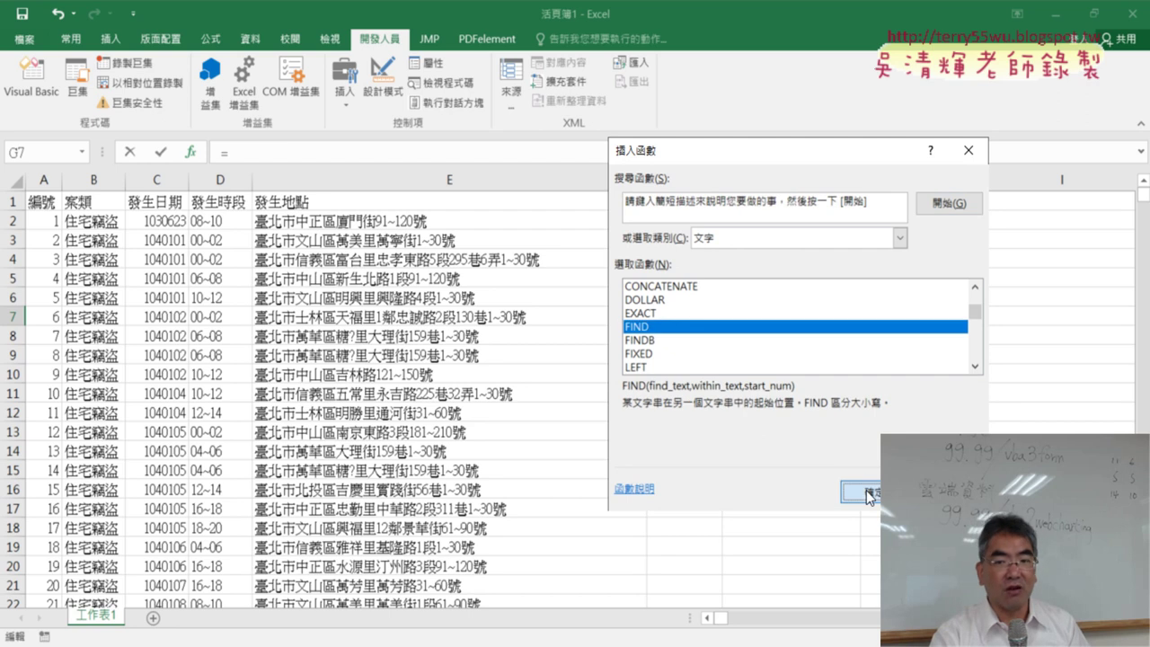
left_click(869, 495)
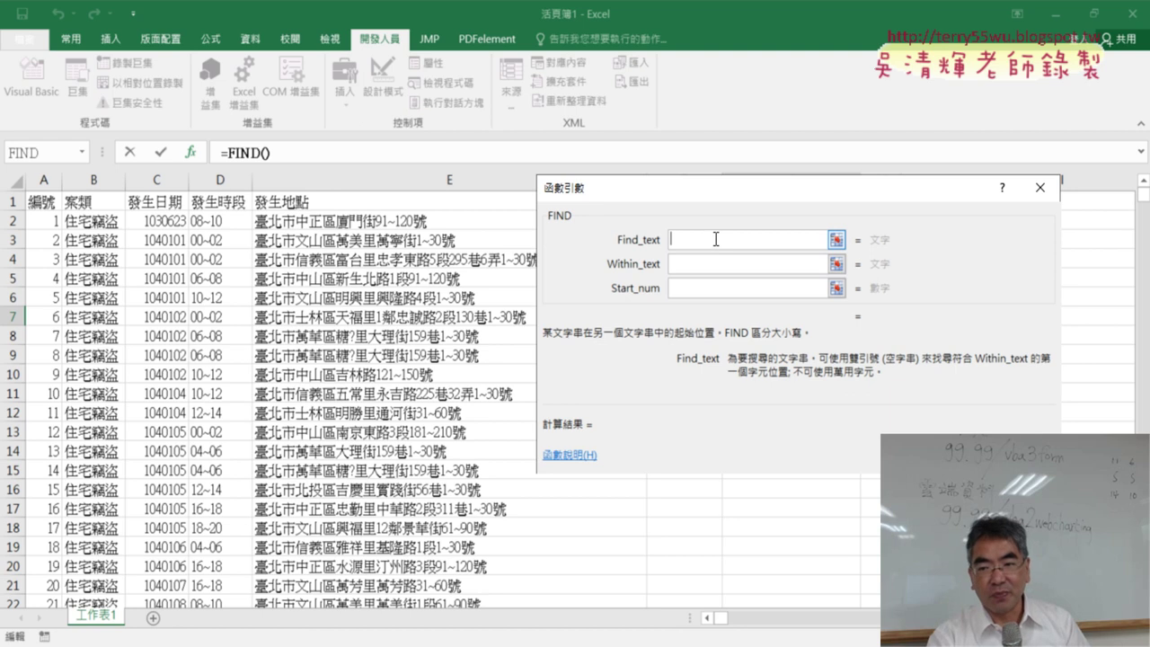
Step: Set FIND's Find_text to "鄰" and Within_text to E7, so G7 returns 11
key("Tab")
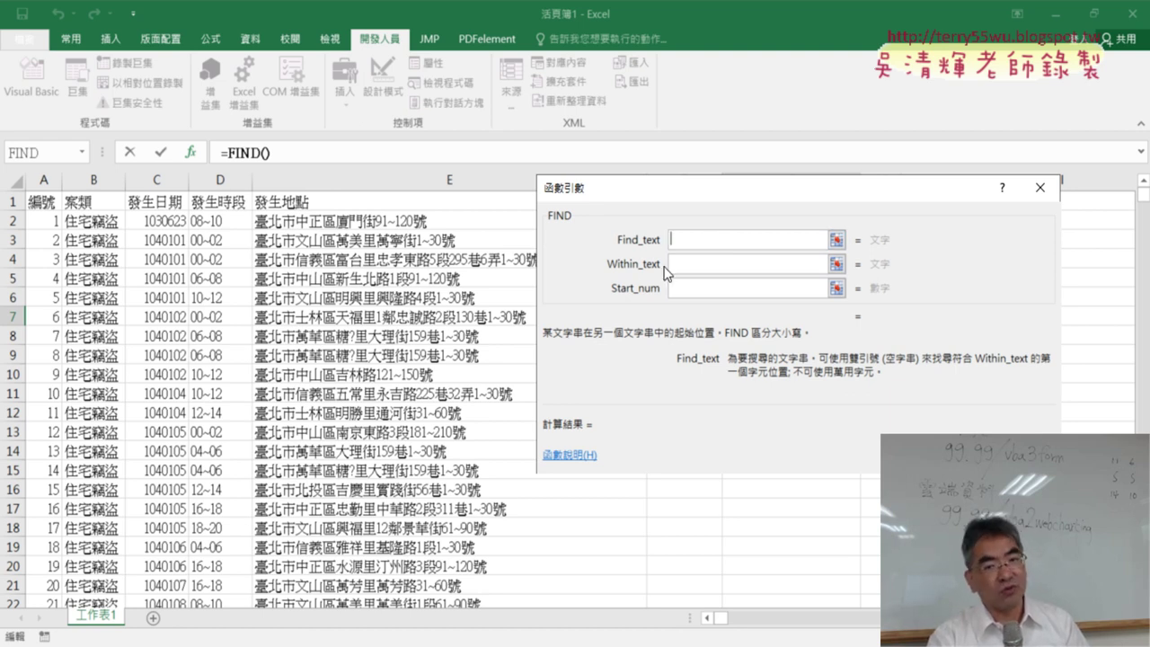
left_click(688, 237)
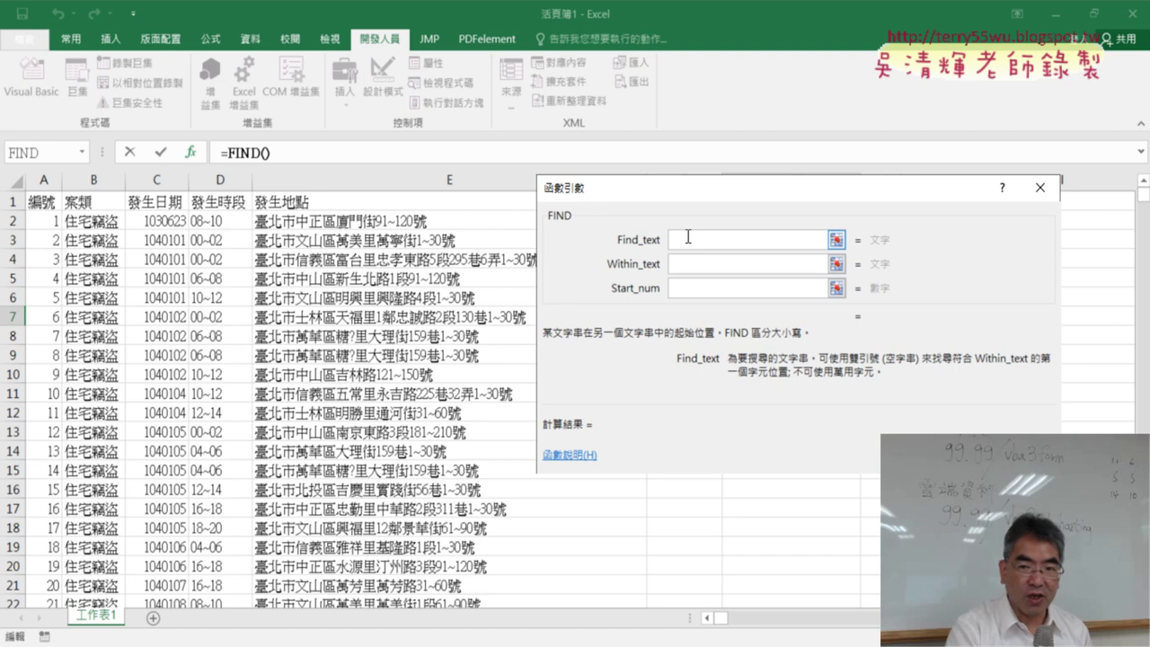
type("\"\"")
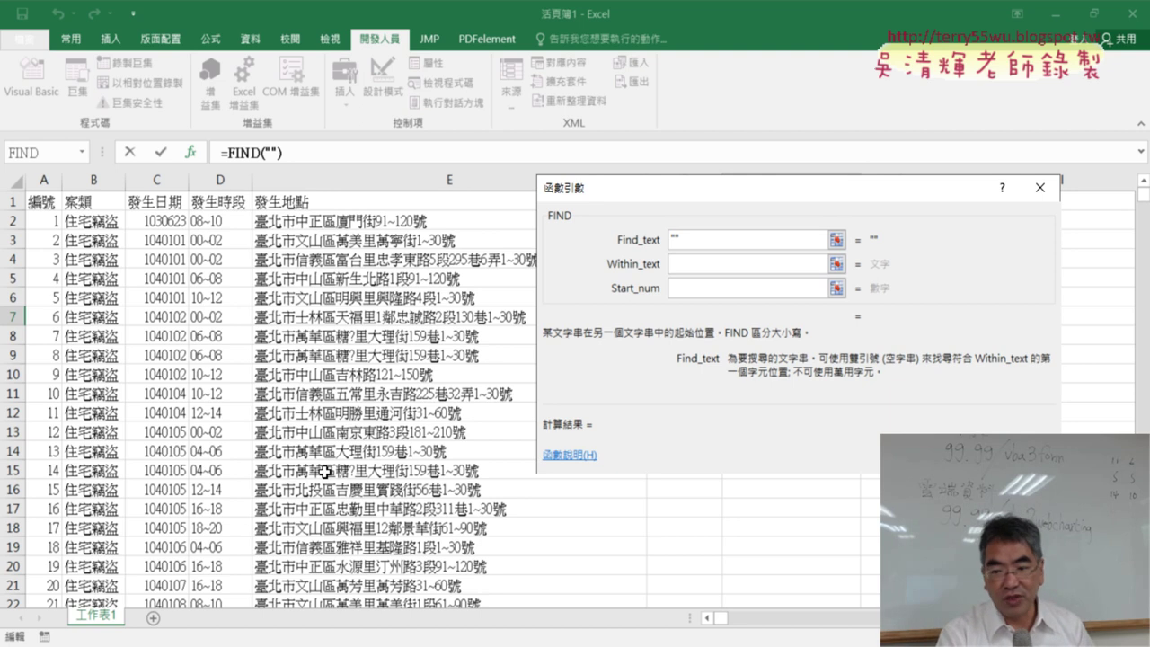
type("ㄌ一ㄣ")
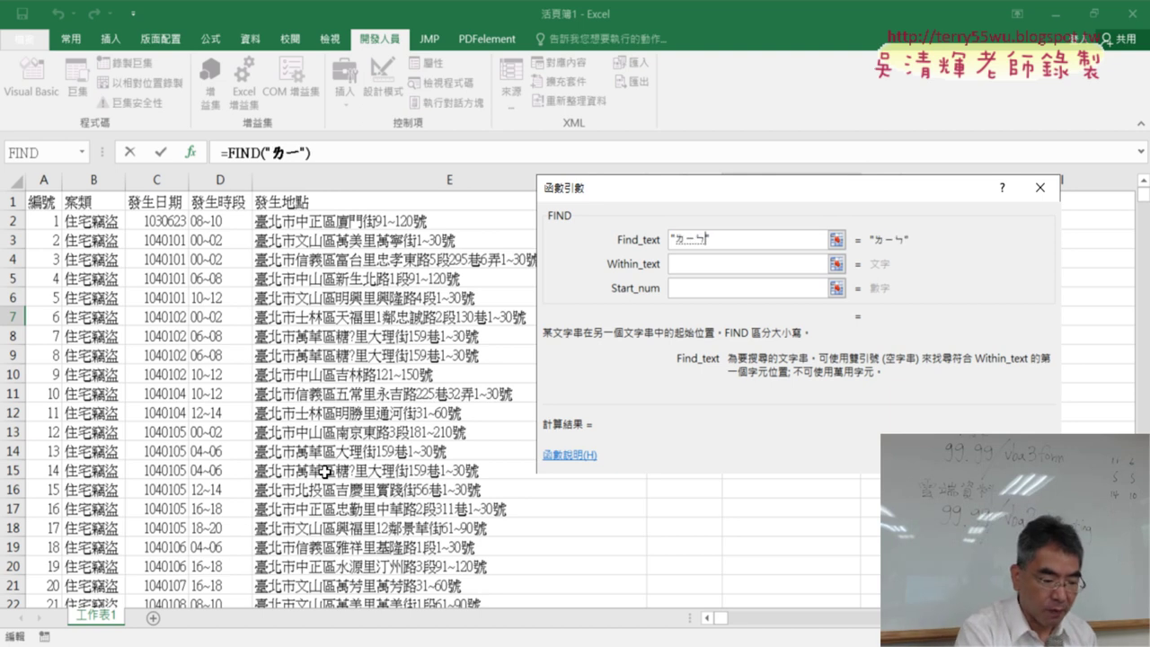
type("6")
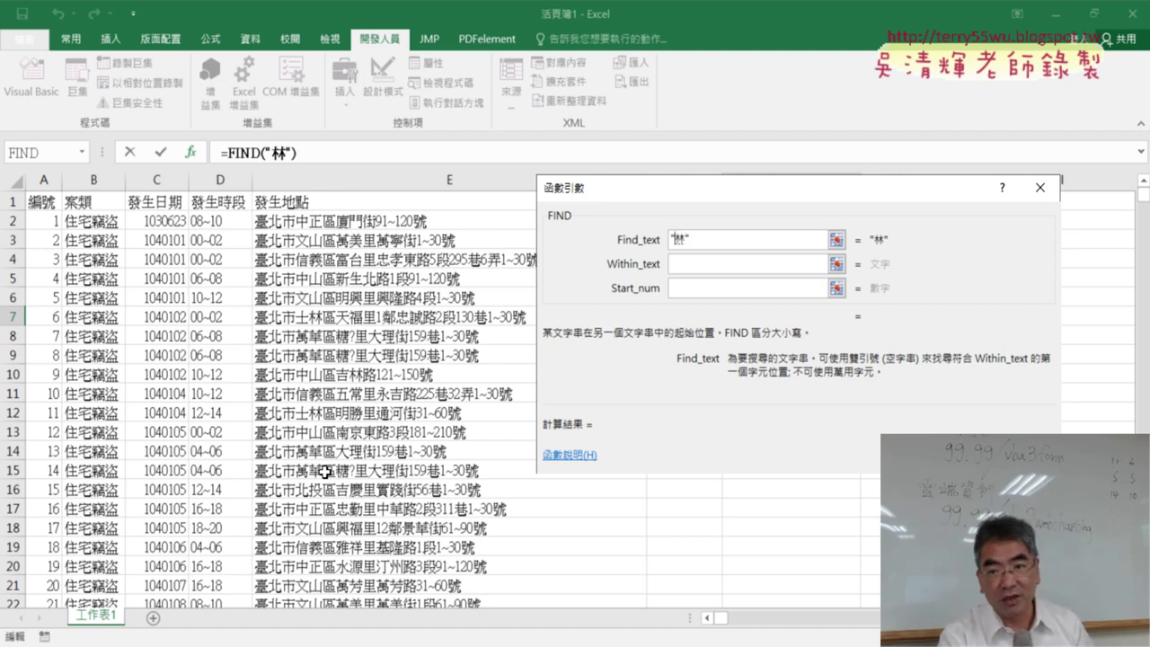
key("Down")
key("Down")
key("Down")
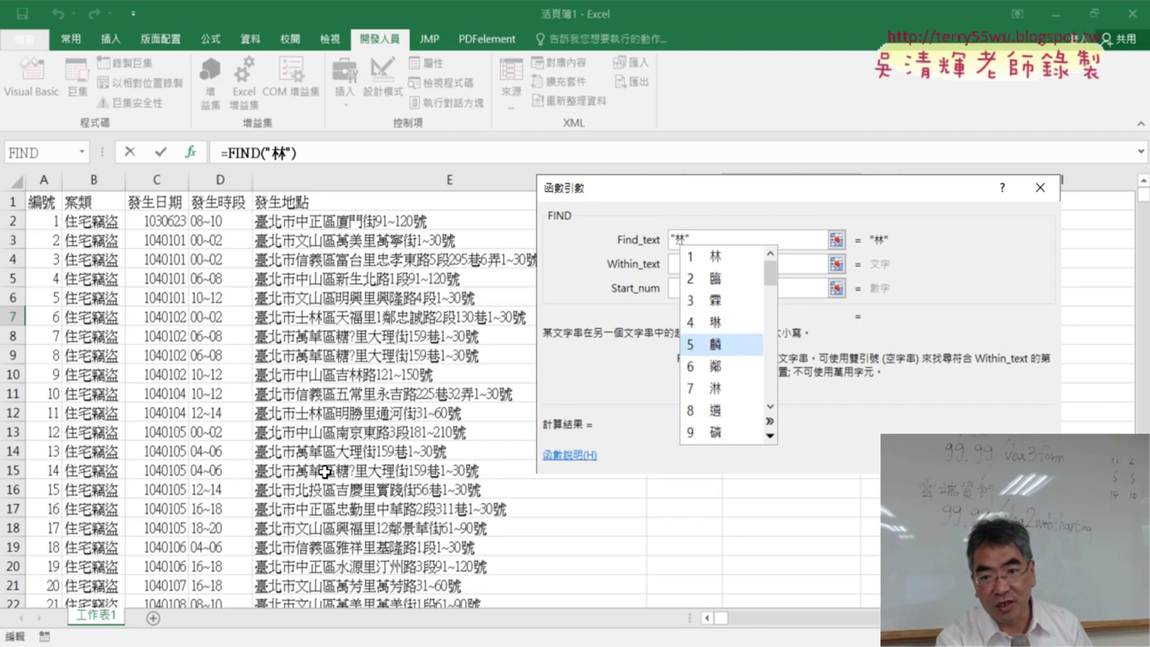
key("Down")
key("Return")
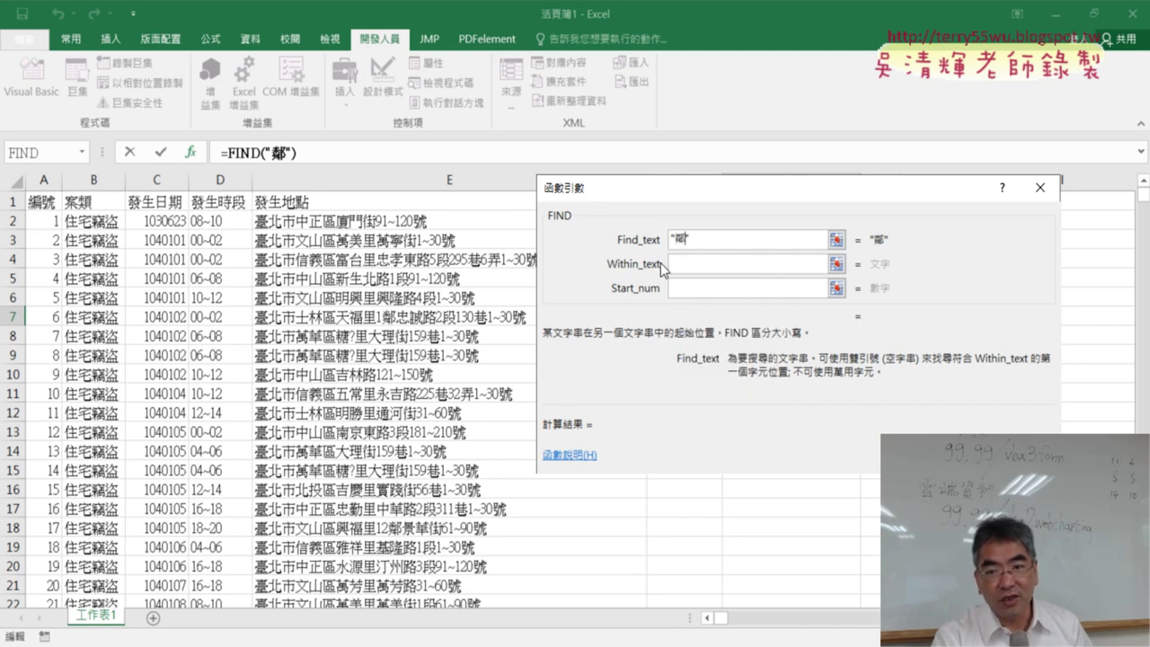
left_click(675, 264)
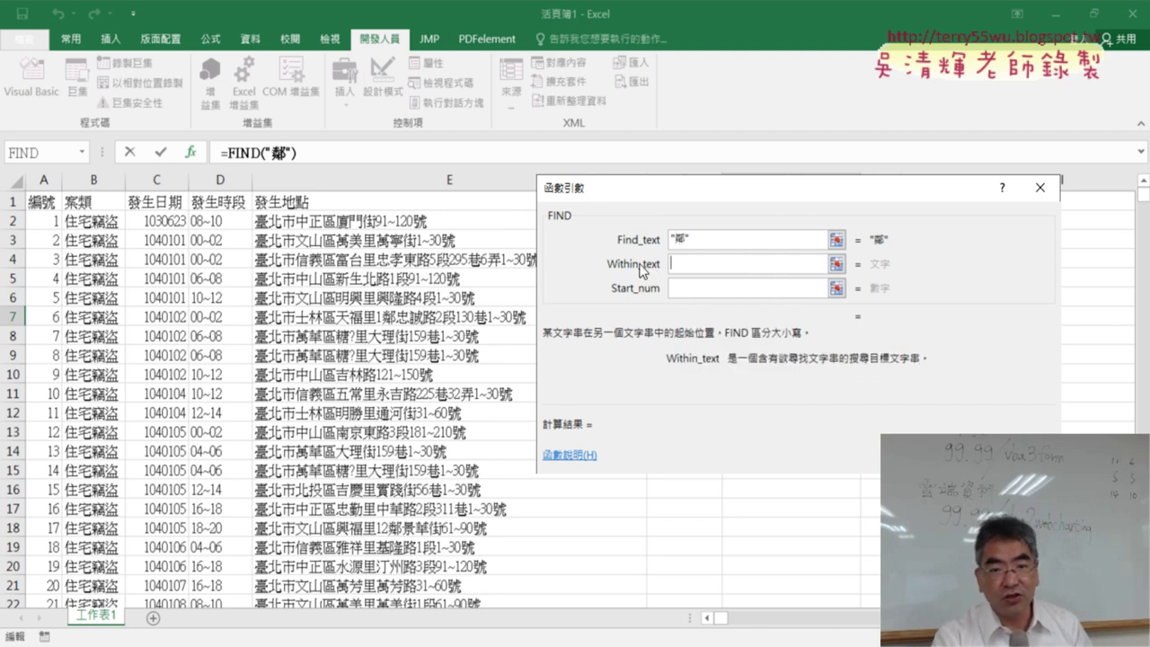
left_click(411, 316)
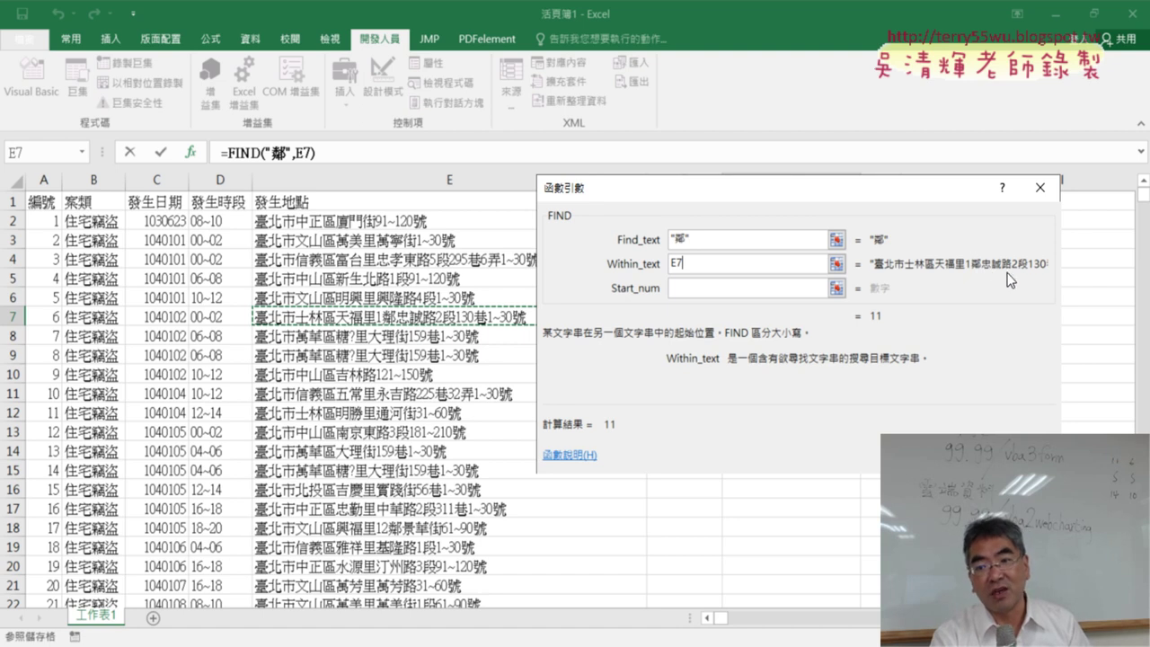
key("Return")
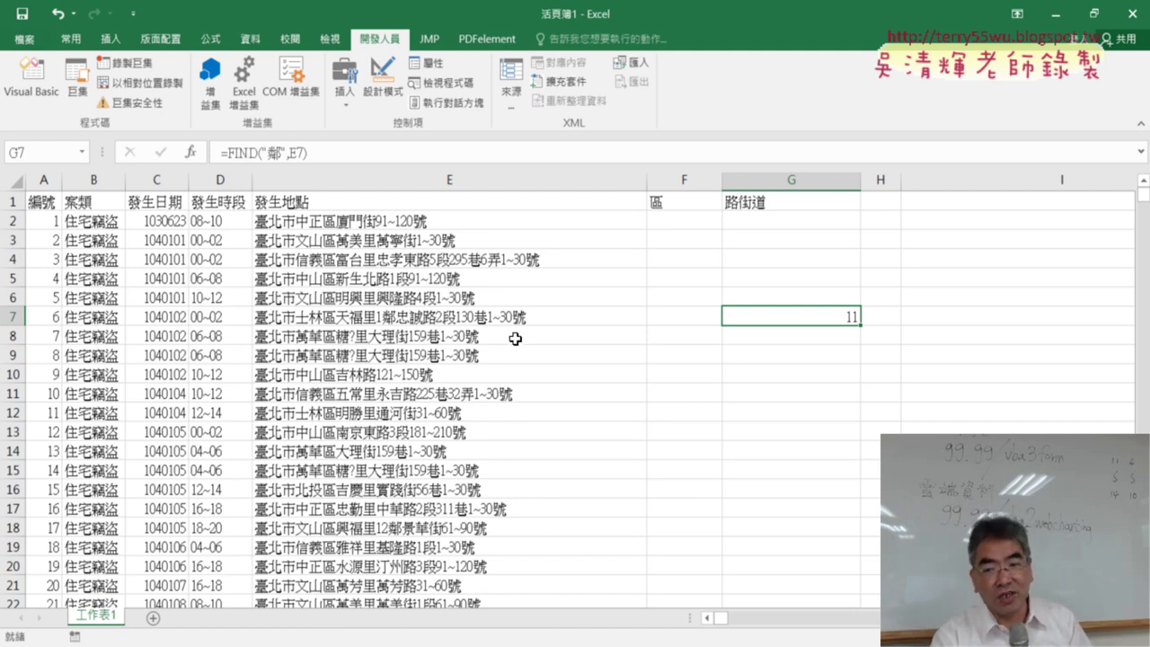
Step: Fill =FIND("鄰",E7) up to G2 and inspect G6's arguments, which return #VALUE!
left_click_drag(860, 324, 859, 210)
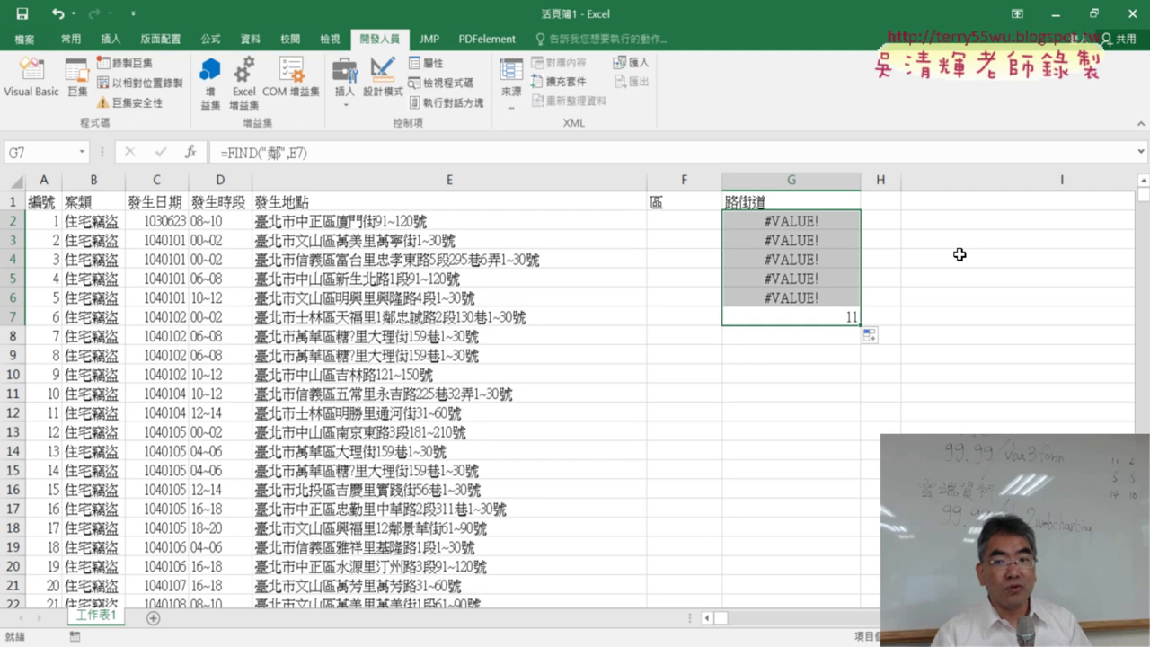
left_click(830, 299)
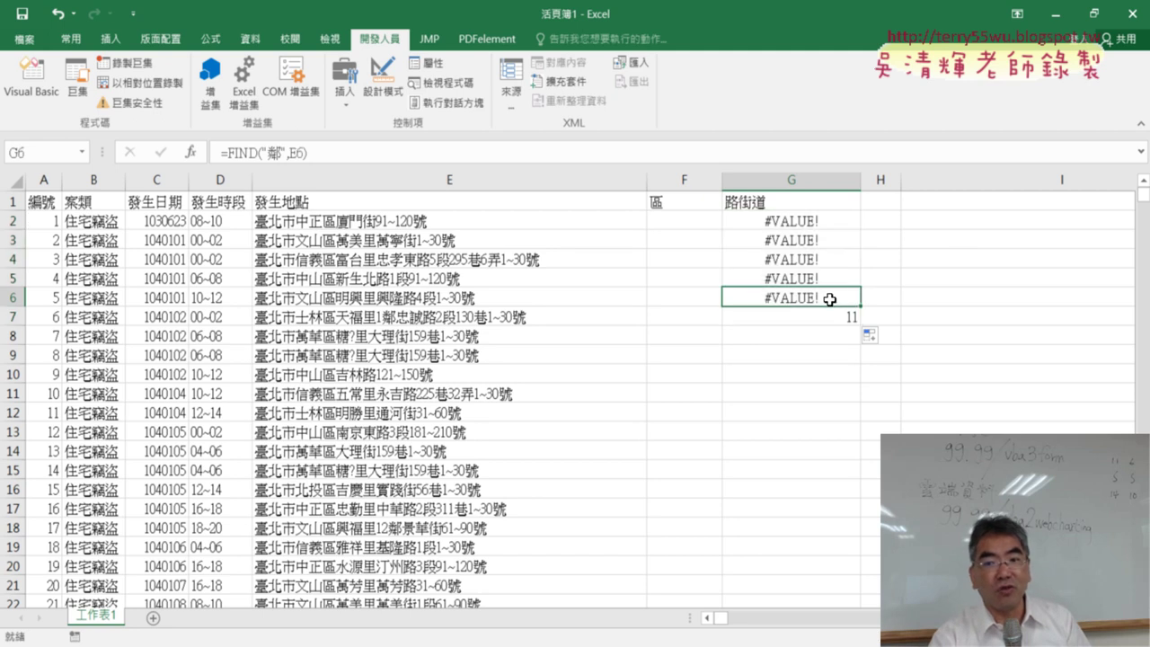
left_click(230, 153)
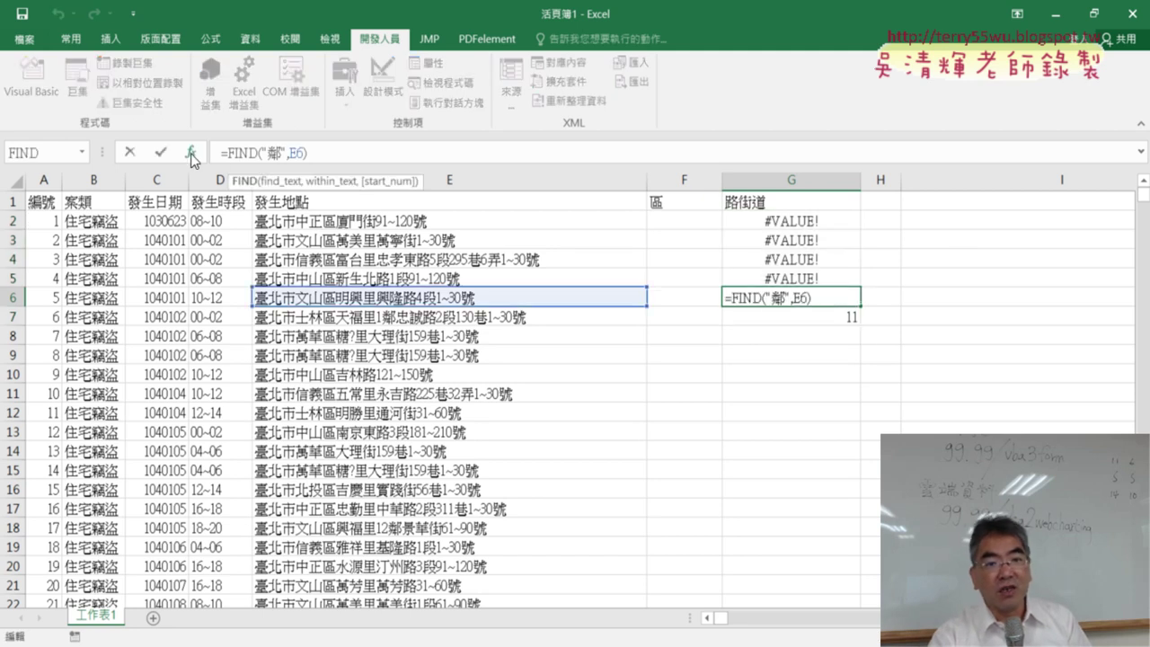
left_click(191, 154)
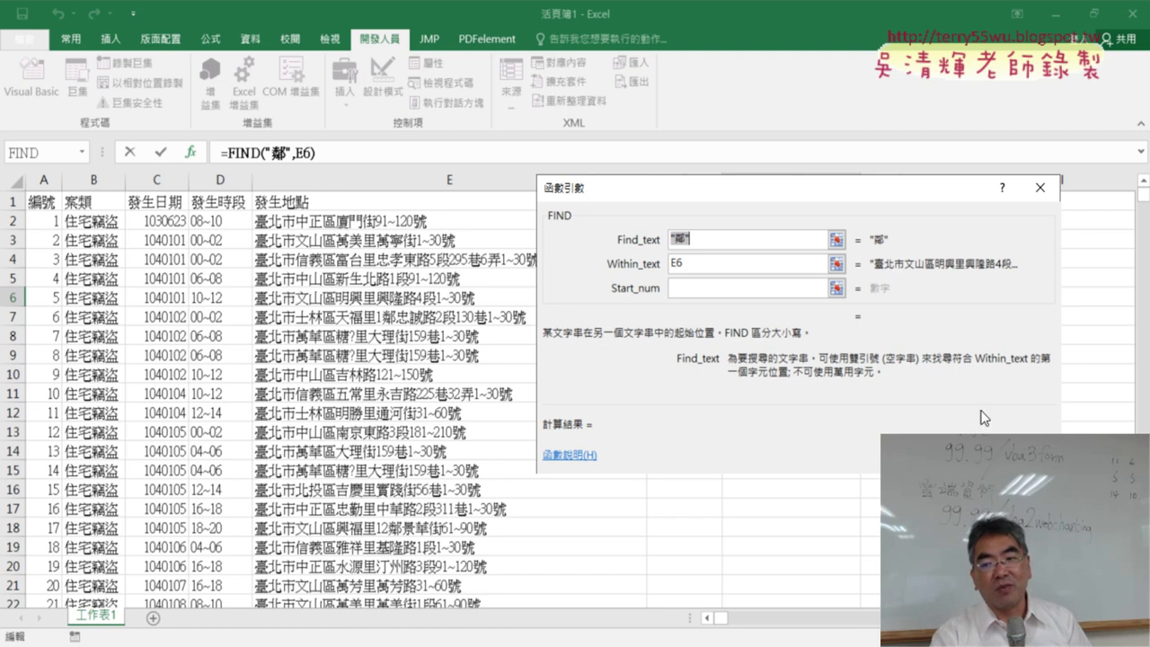
key("Return")
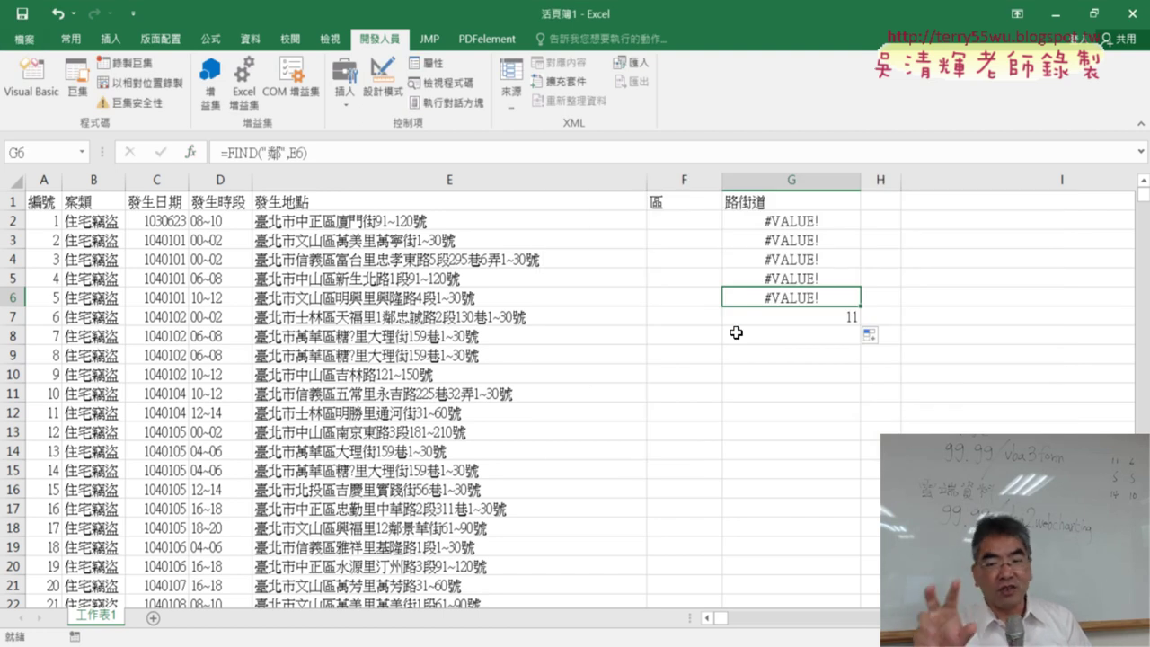
Step: Cut the FIND("鄰",E7) text from G7's formula bar, leaving a bare "="
left_click(785, 317)
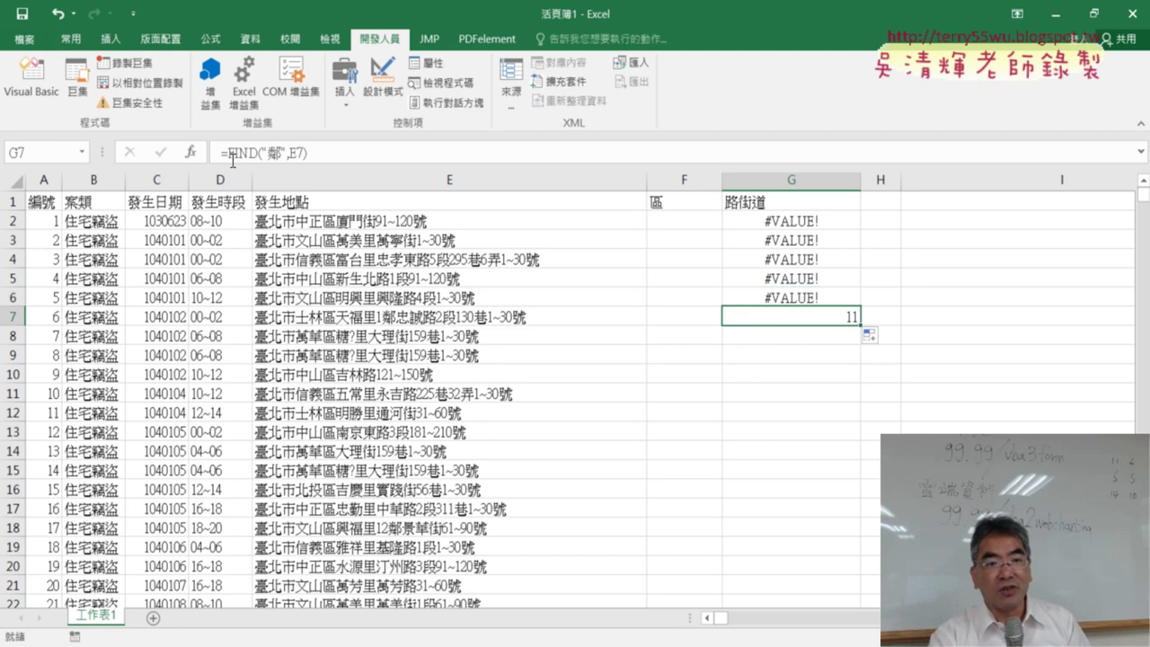
left_click_drag(229, 154, 308, 154)
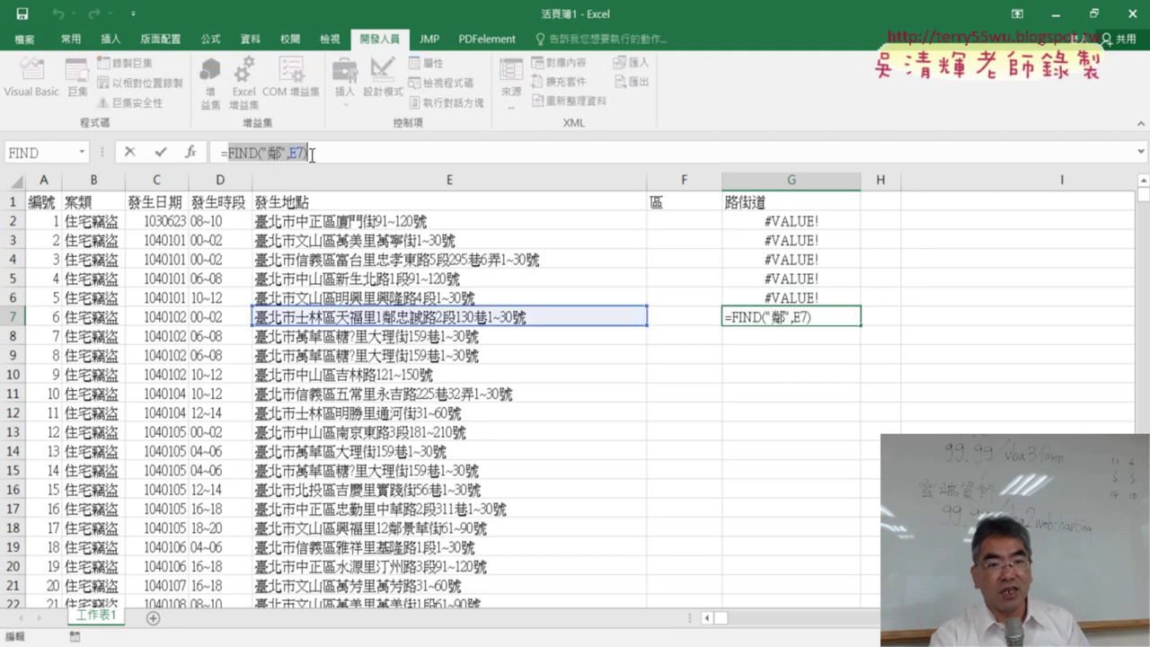
right_click(298, 156)
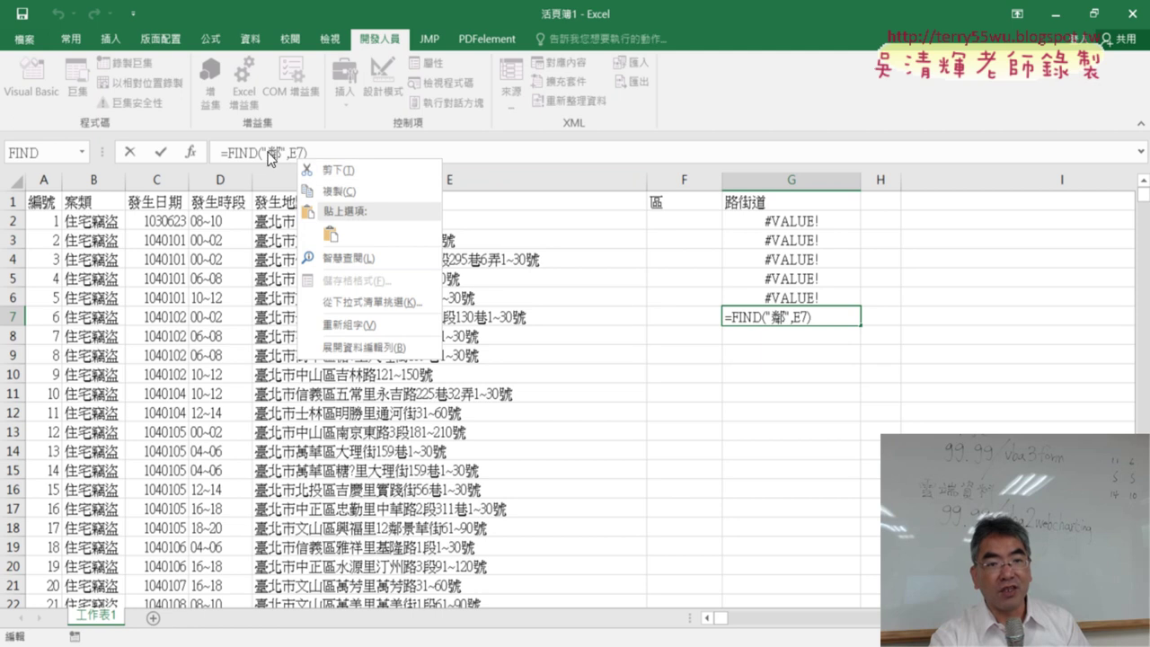
left_click(335, 190)
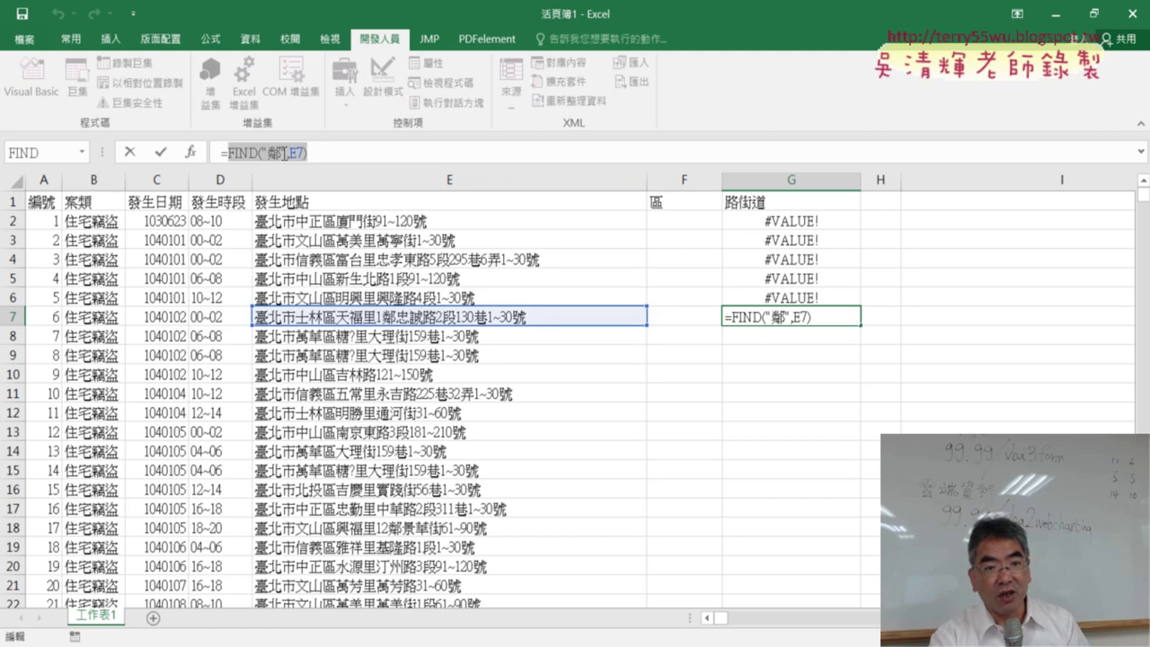
right_click(284, 154)
left_click(334, 166)
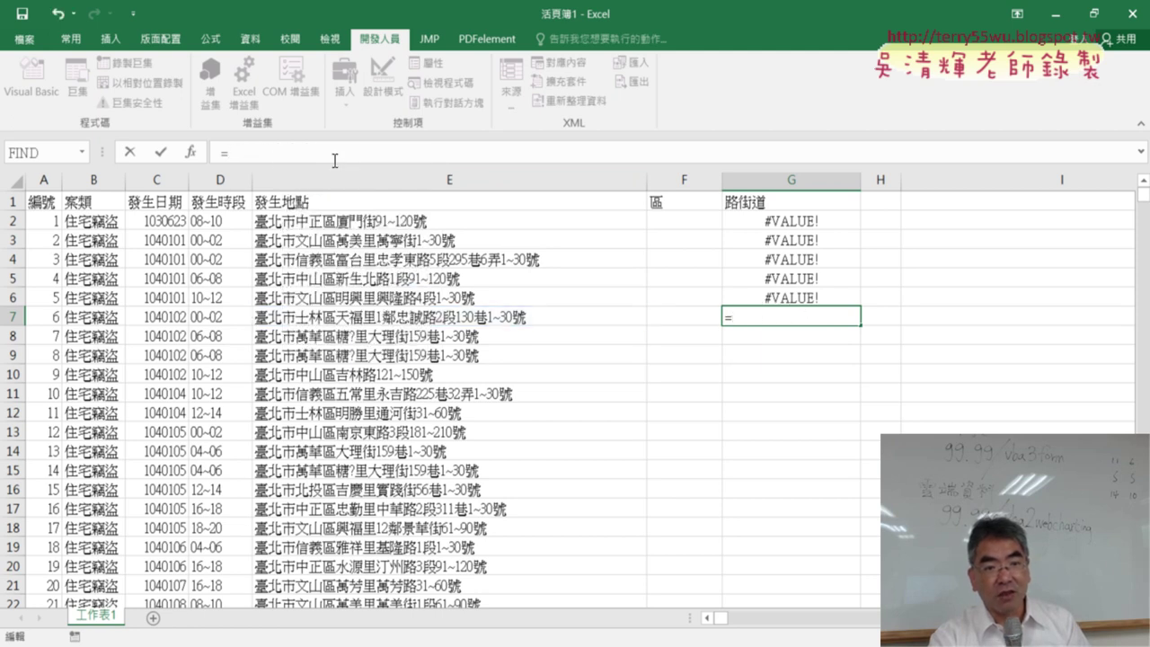
left_click(190, 153)
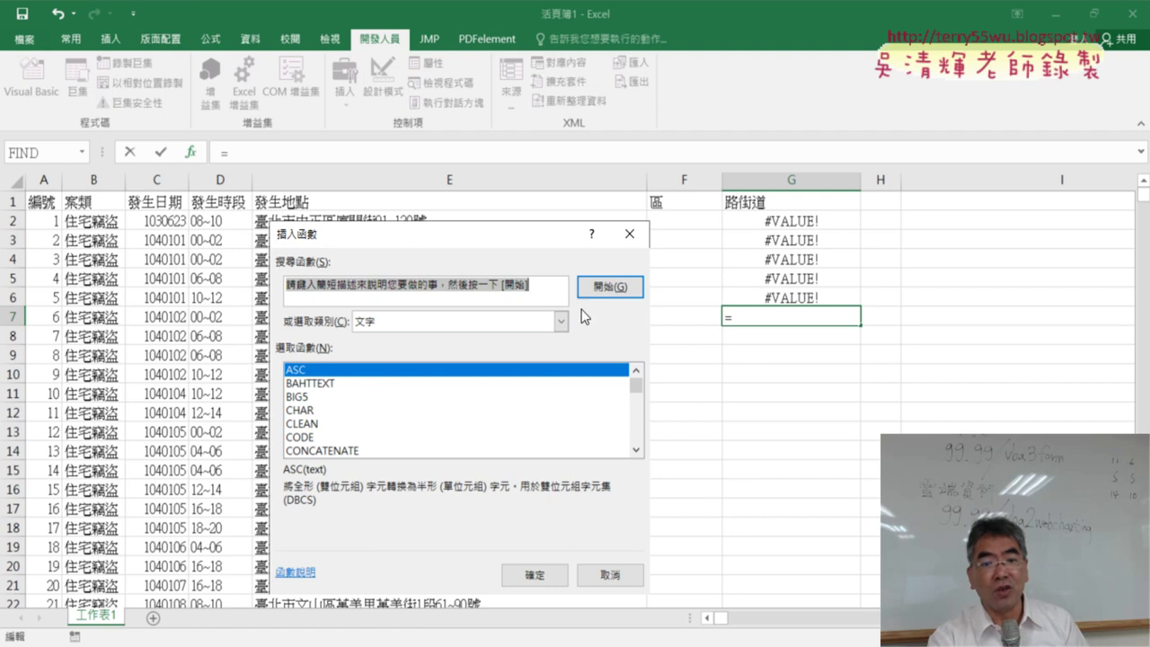
Step: Choose IFERROR from the 邏輯 (Logical) category and insert it into G7
left_click(560, 321)
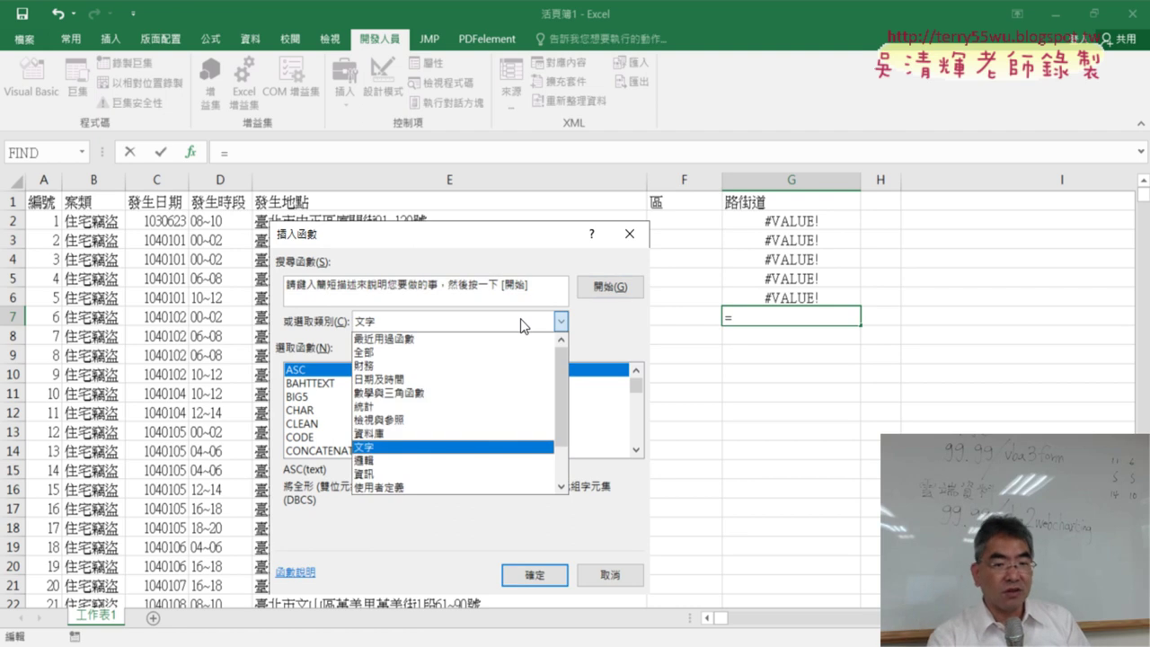
left_click(441, 460)
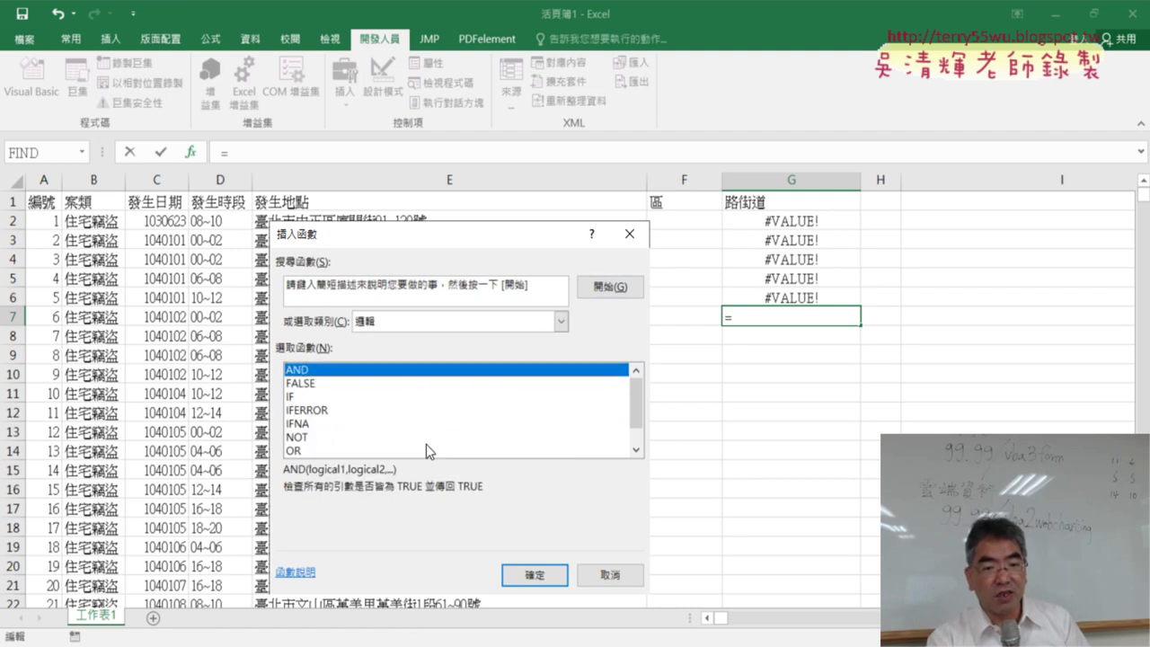
left_click(306, 410)
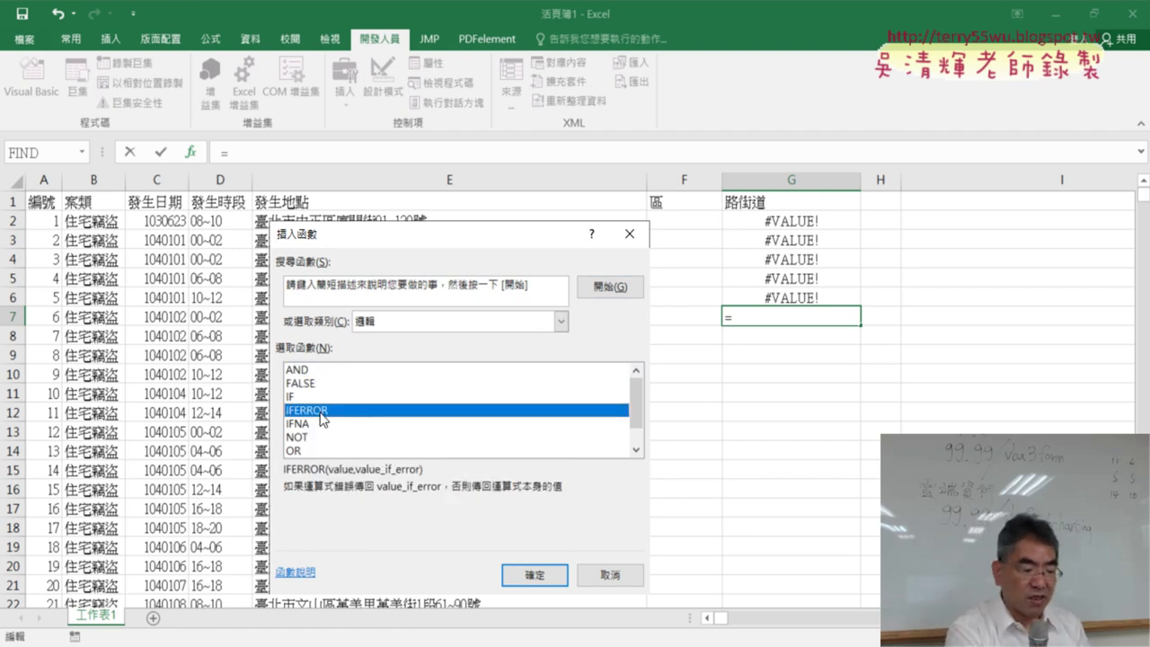
double_click(324, 420)
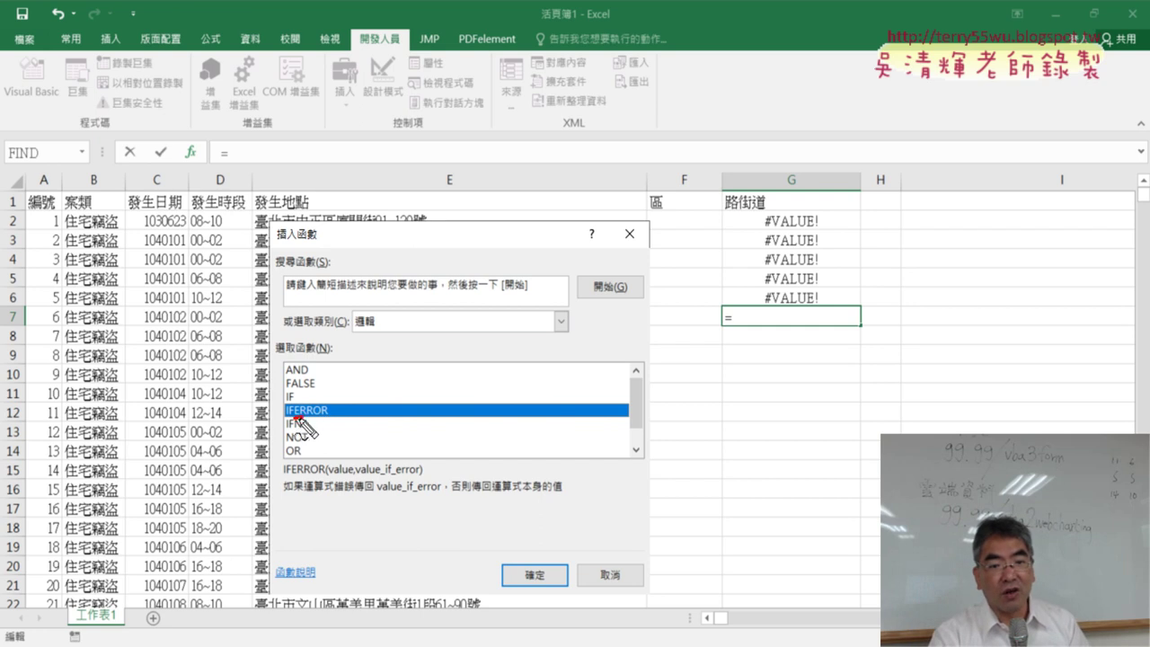
left_click_drag(291, 419, 324, 414)
left_click_drag(762, 307, 771, 304)
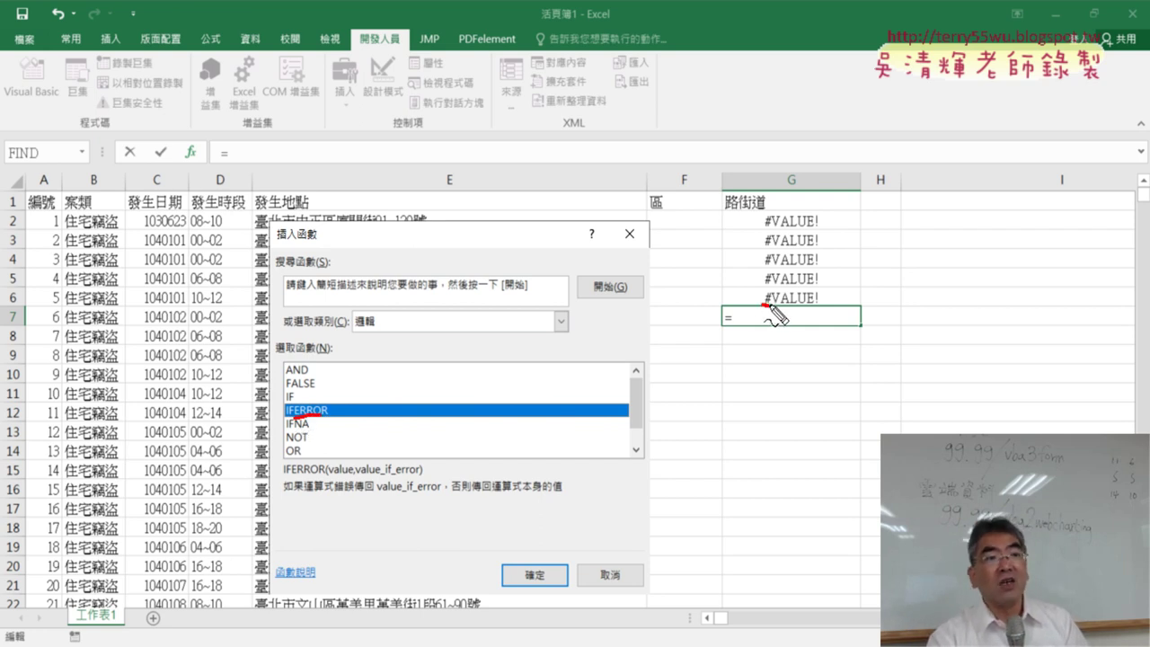
key("Escape")
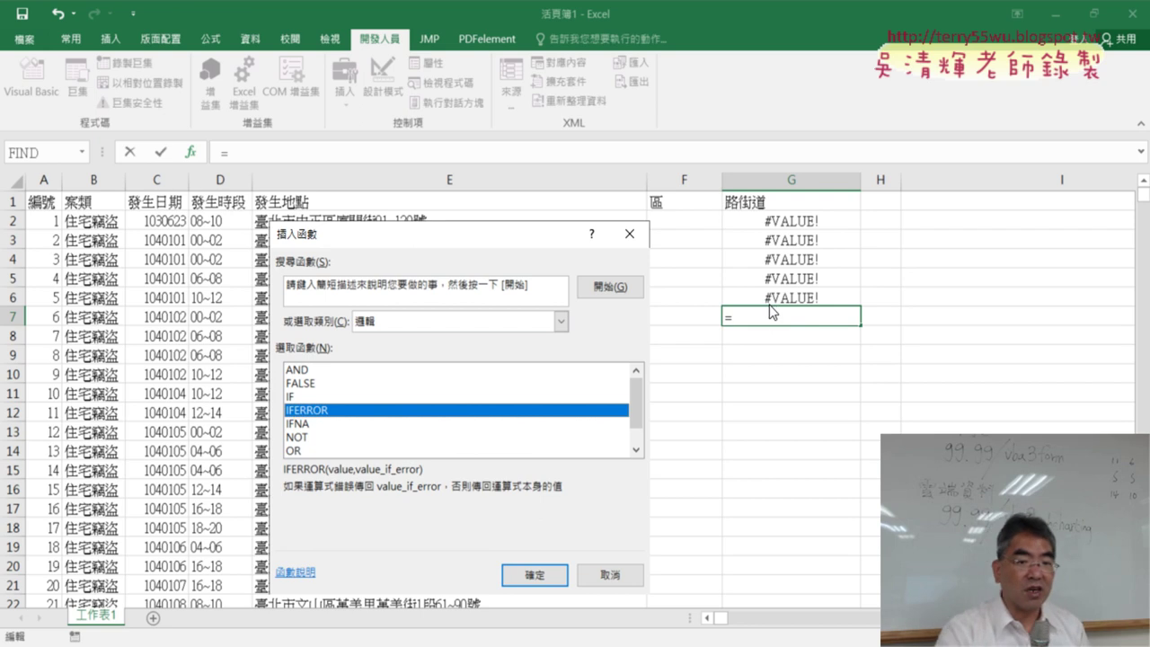
left_click(542, 573)
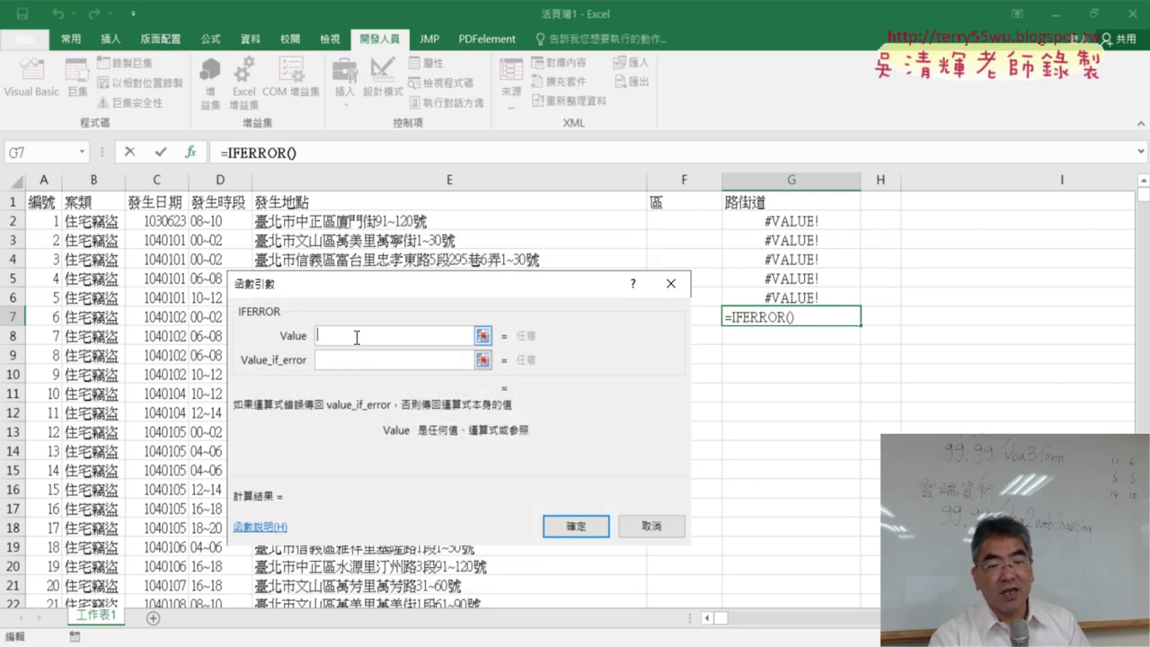
Step: Set IFERROR's Value to FIND("鄰",E7) and Value_if_error to FIND("里",E7)
right_click(356, 337)
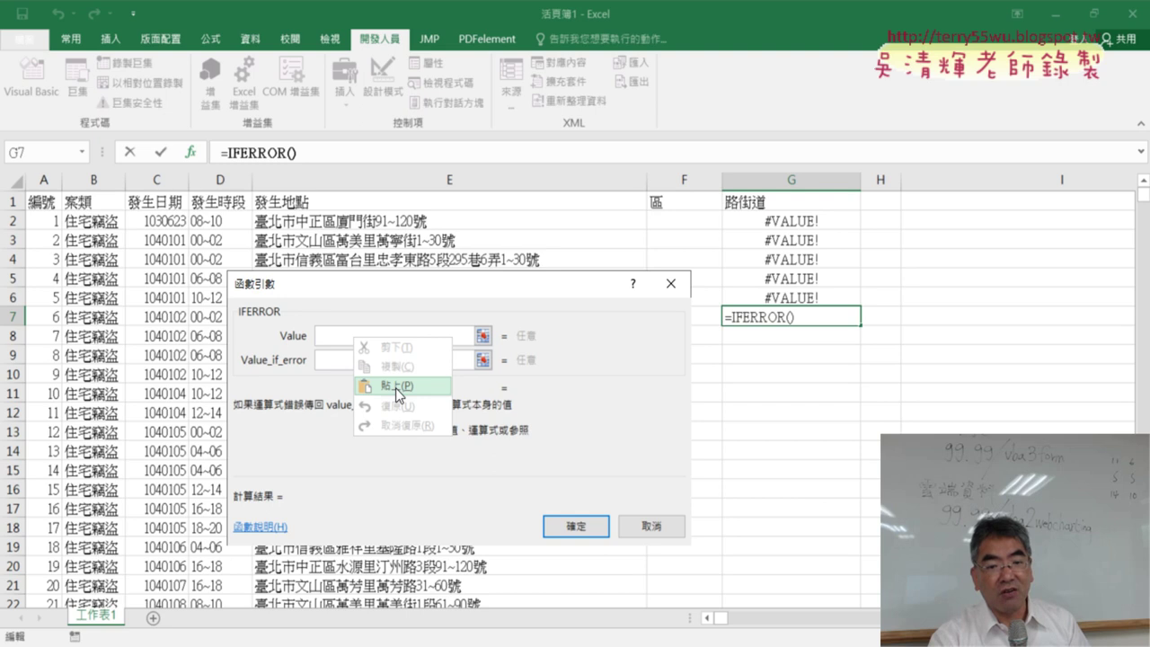
left_click(397, 385)
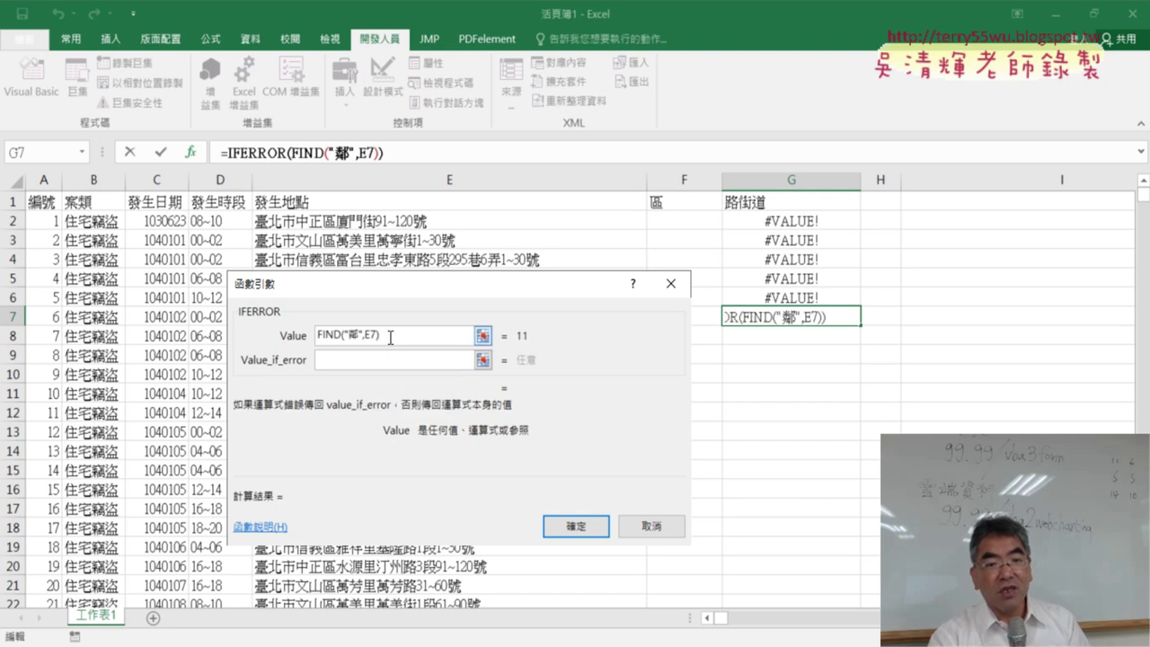
left_click_drag(381, 335, 301, 333)
key("ctrl+c")
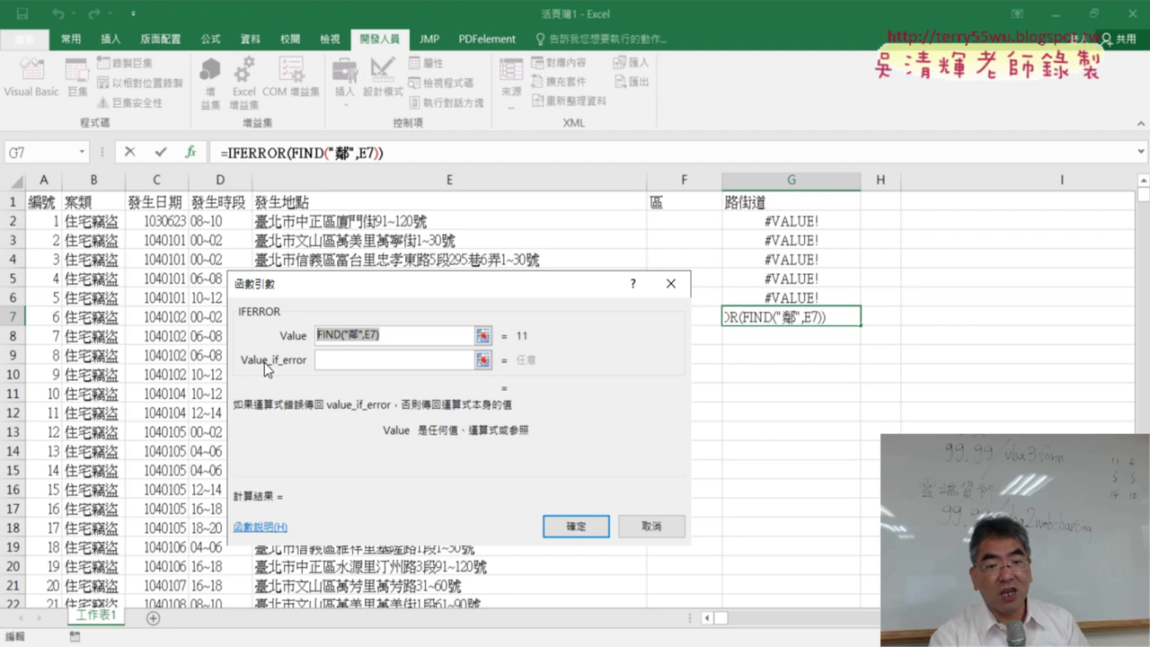
key("Tab")
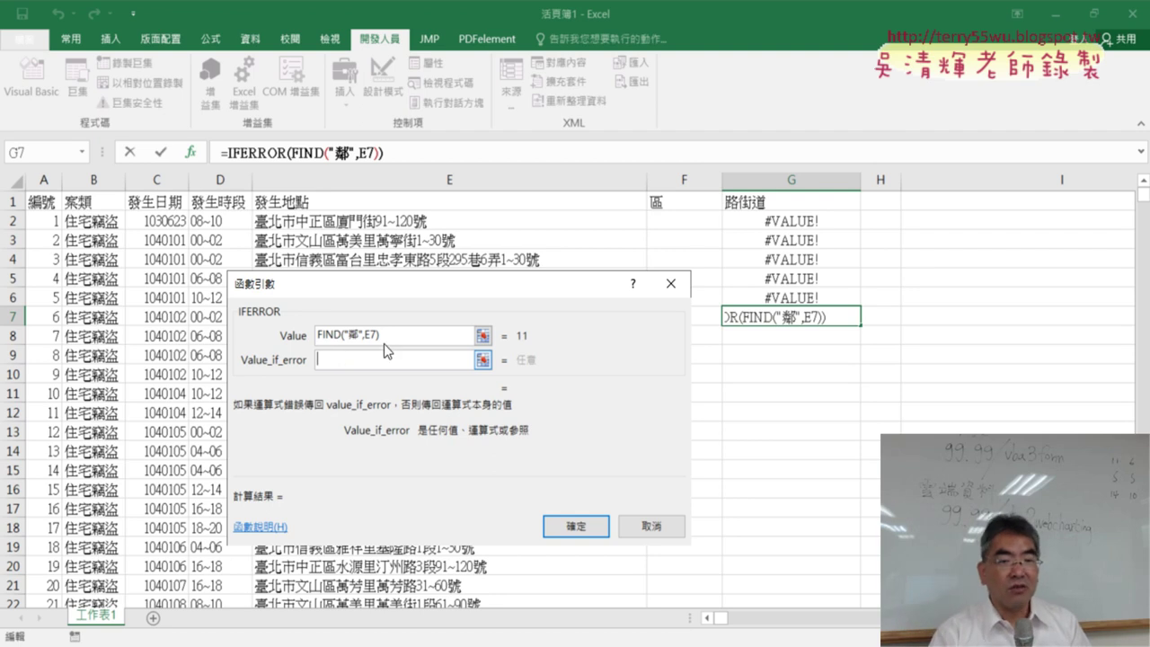
left_click_drag(406, 296, 559, 332)
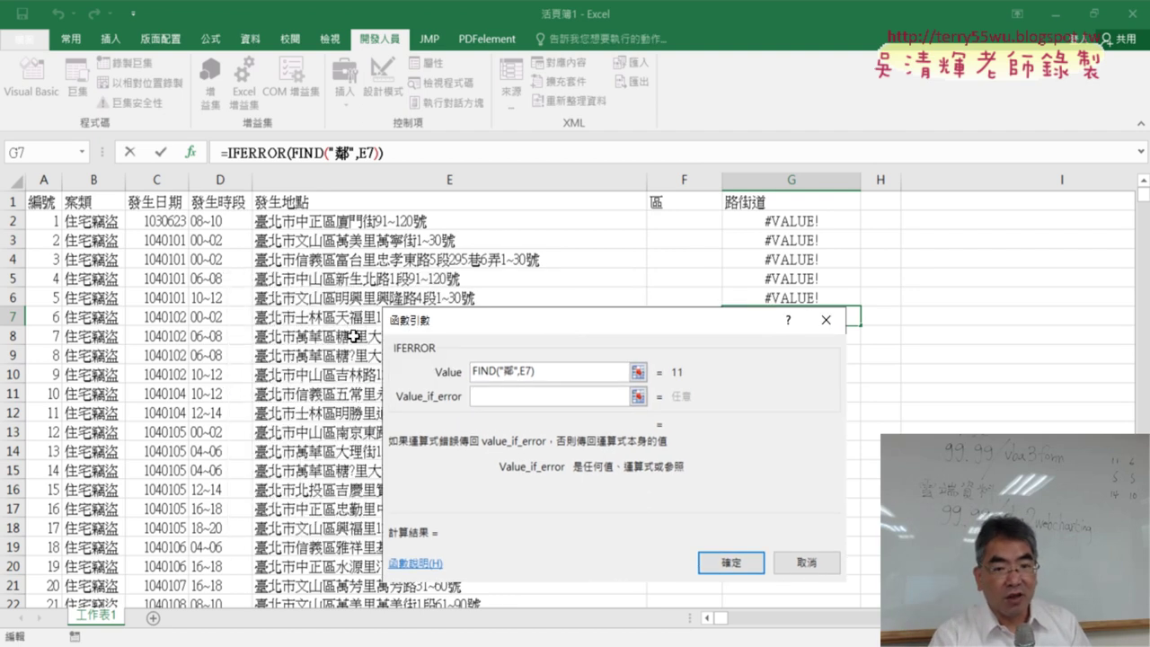
right_click(511, 401)
left_click(544, 448)
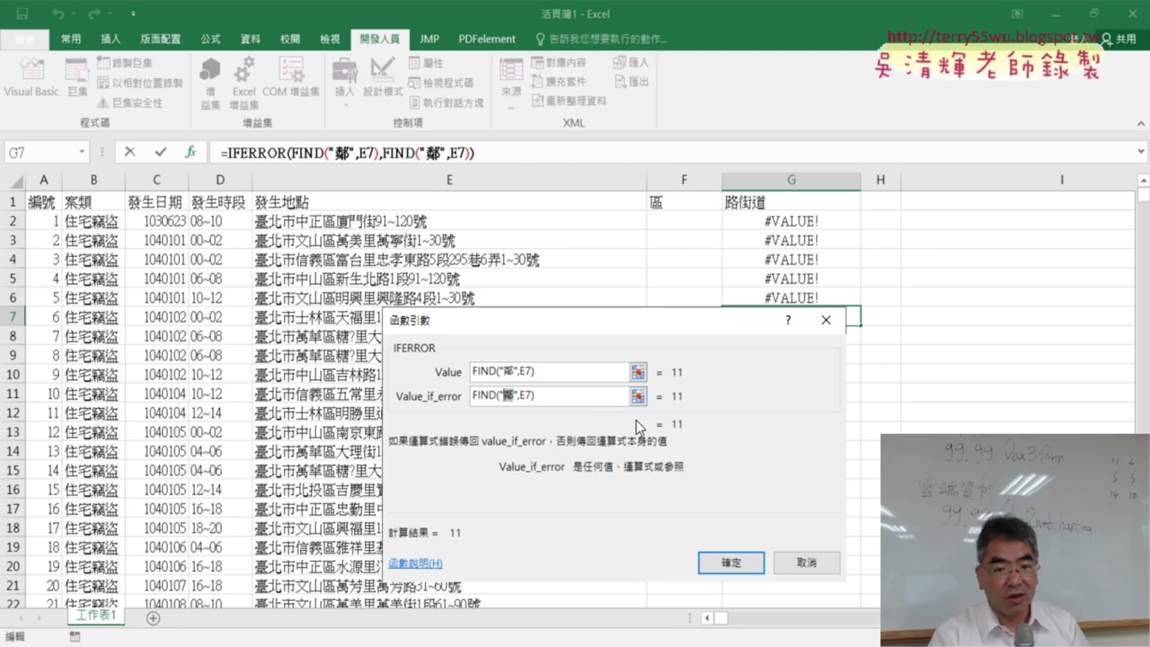
type("ㄌㄧ")
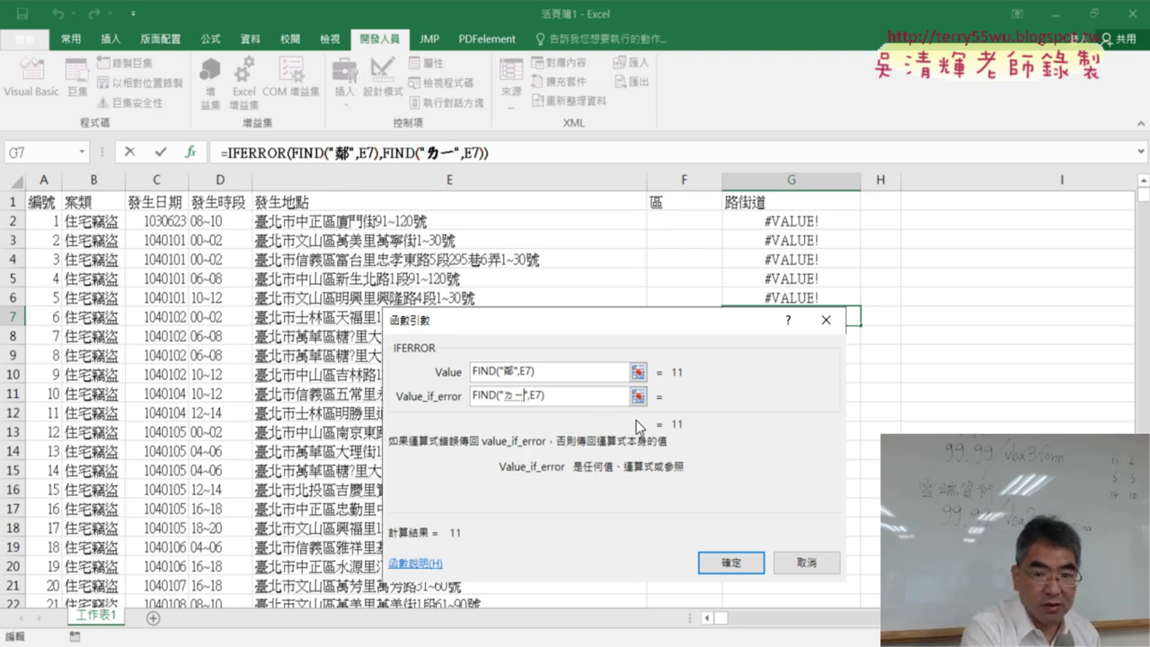
type("ˇ")
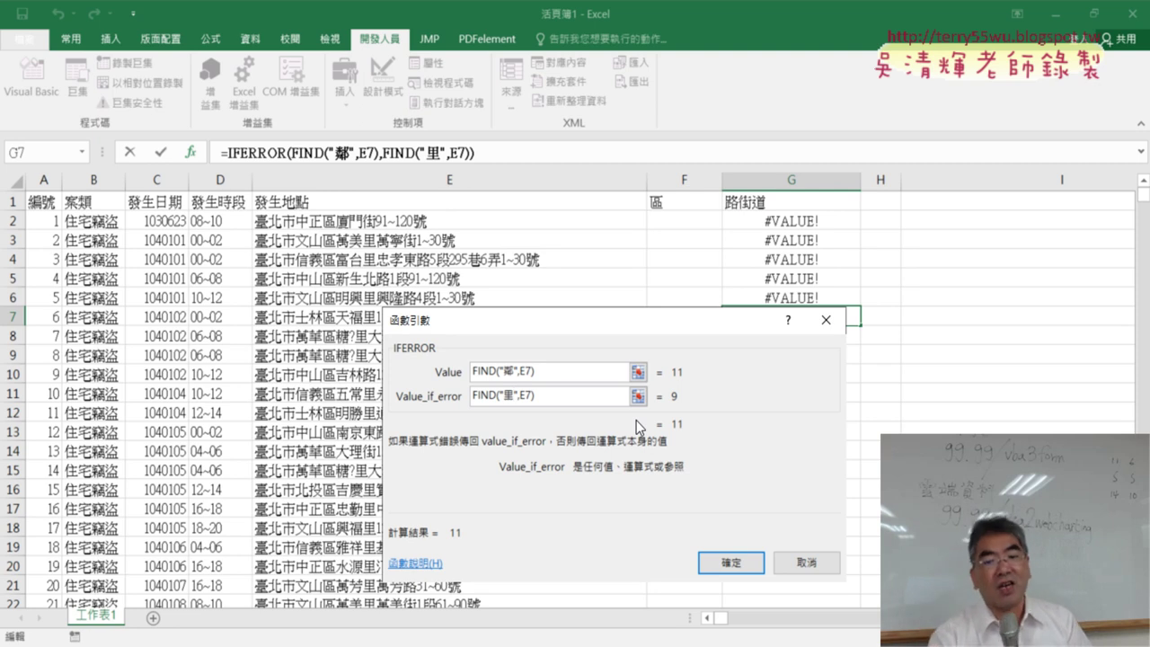
left_click(733, 565)
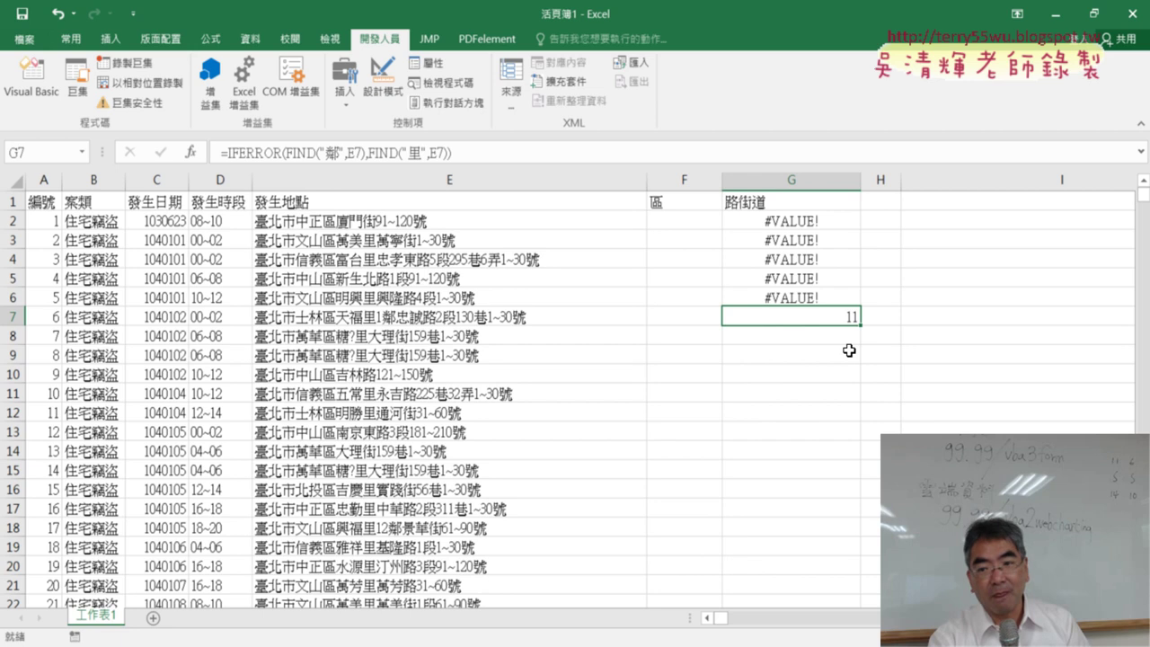
Step: Fill the IFERROR formula from G7 up to G2, then select G7's formula text
left_click_drag(863, 325, 862, 225)
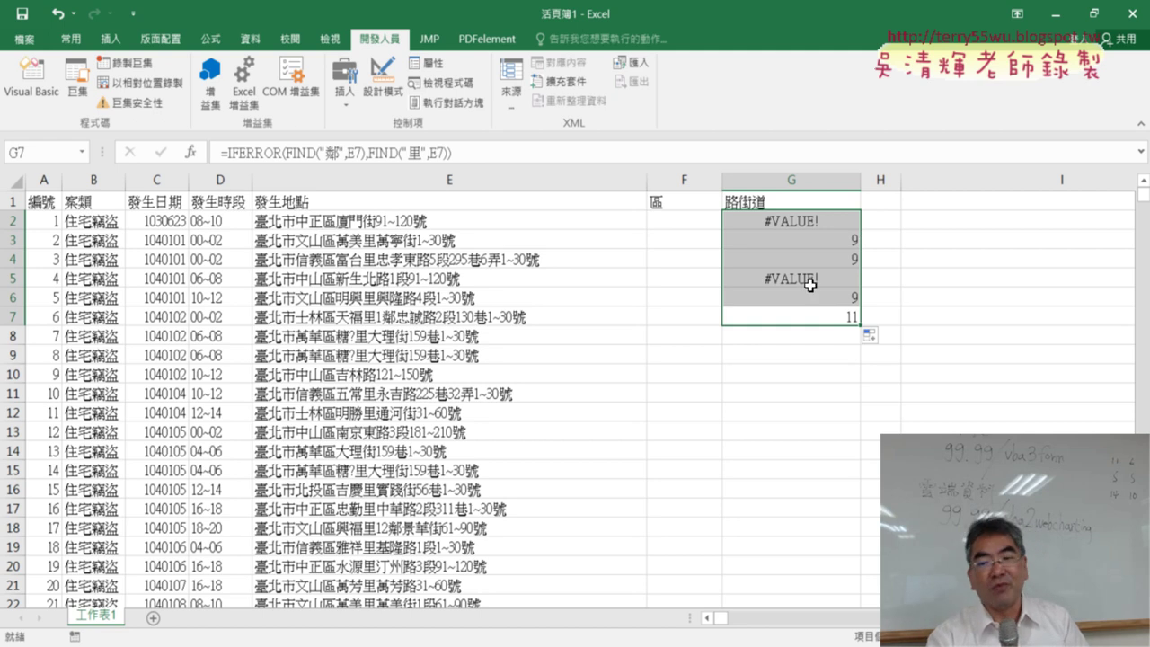
left_click(802, 318)
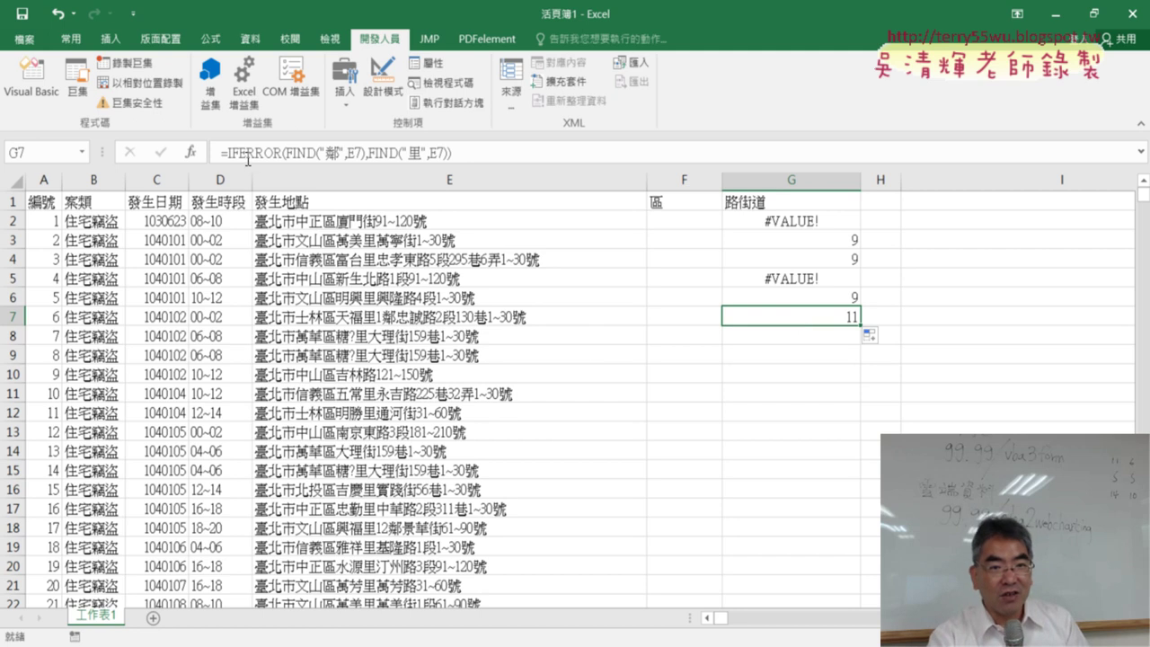
left_click_drag(223, 152, 453, 153)
Step: Cut G7's IFERROR formula and paste it as the Value of a new IFERROR
right_click(439, 160)
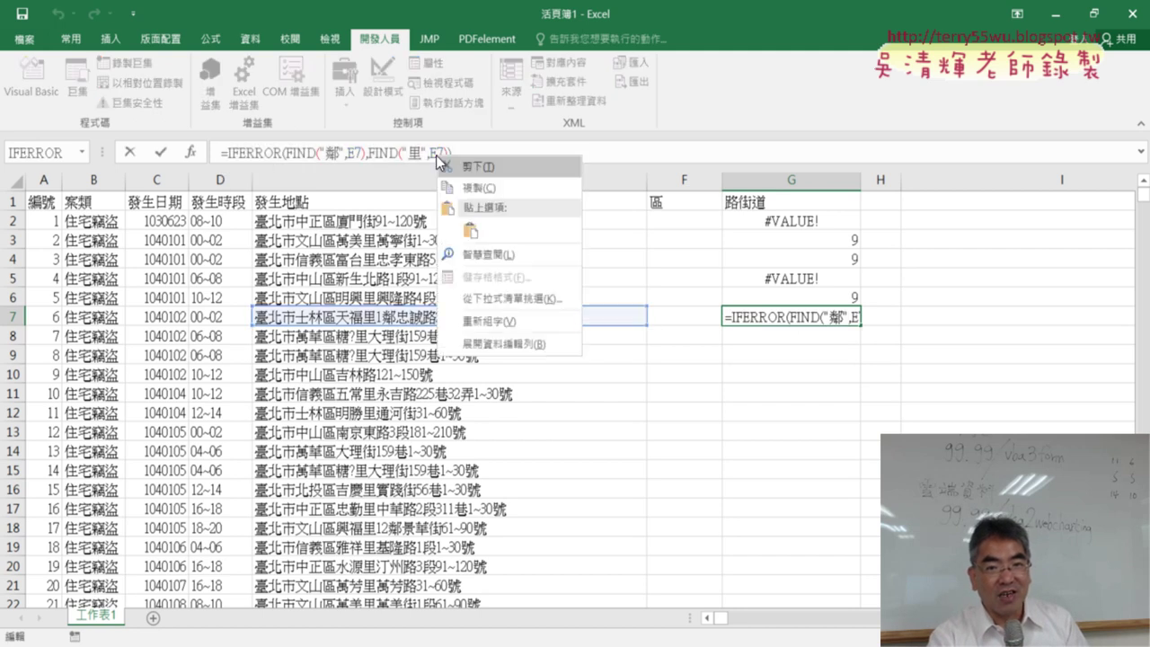
left_click(469, 165)
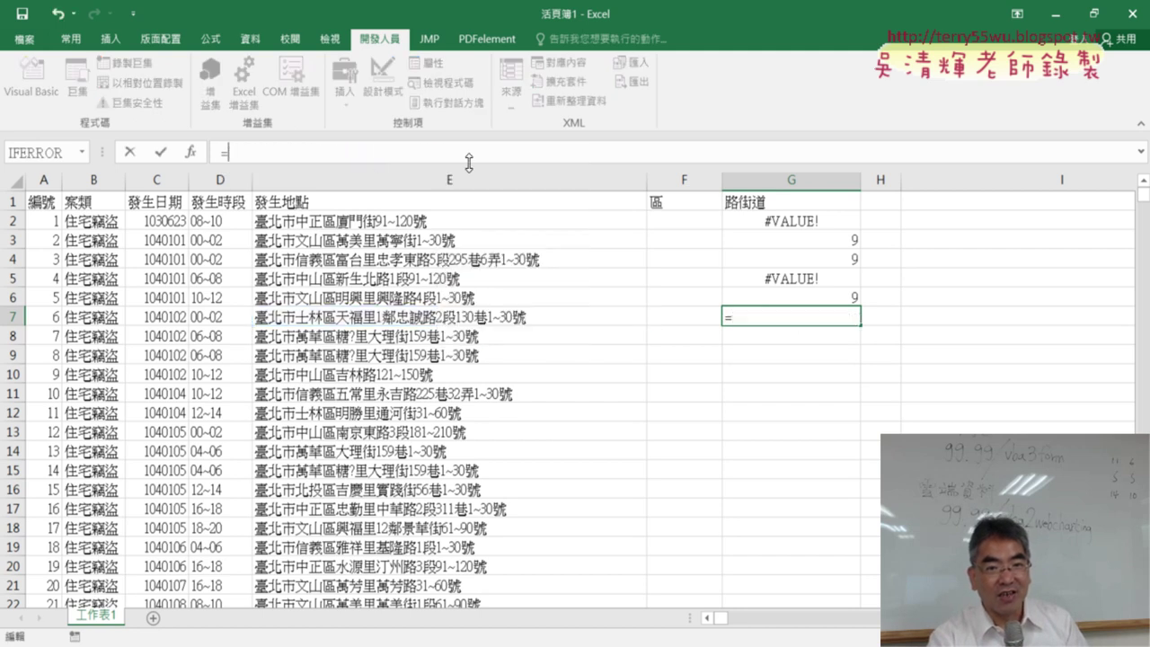
left_click(190, 152)
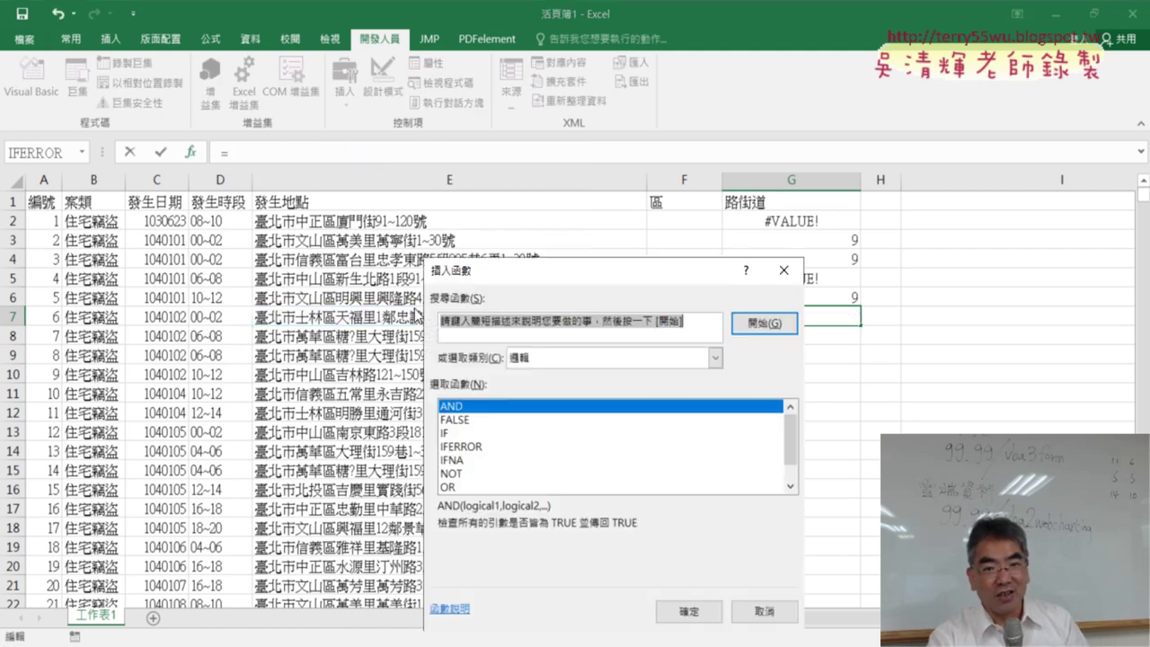
double_click(483, 447)
right_click(491, 365)
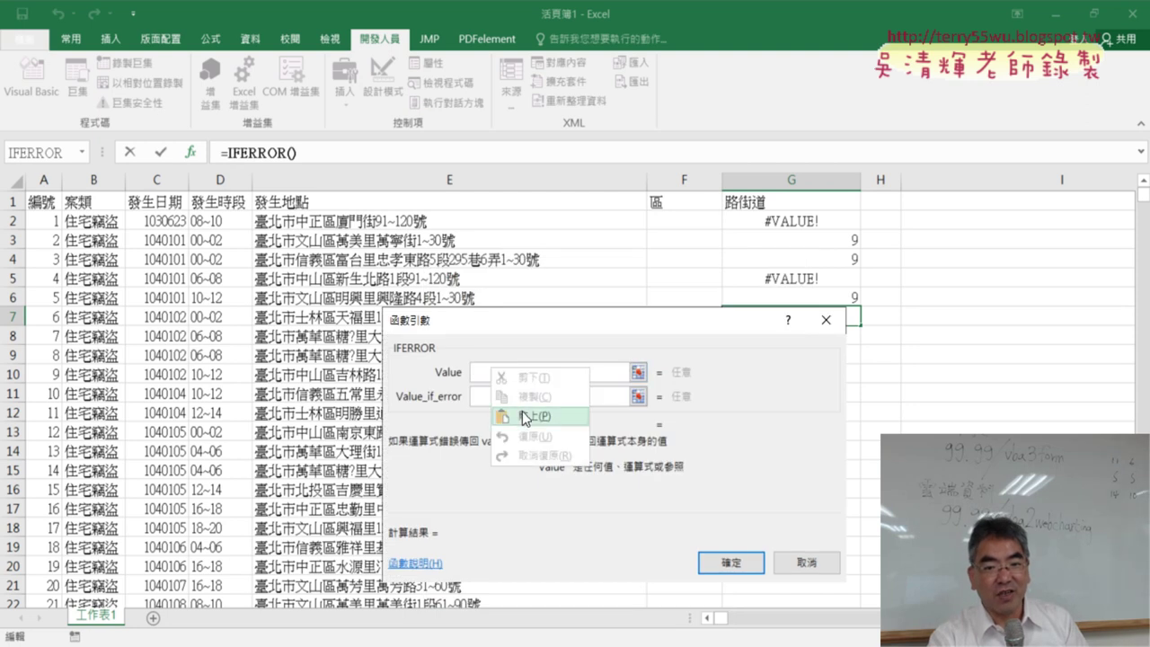
left_click(530, 417)
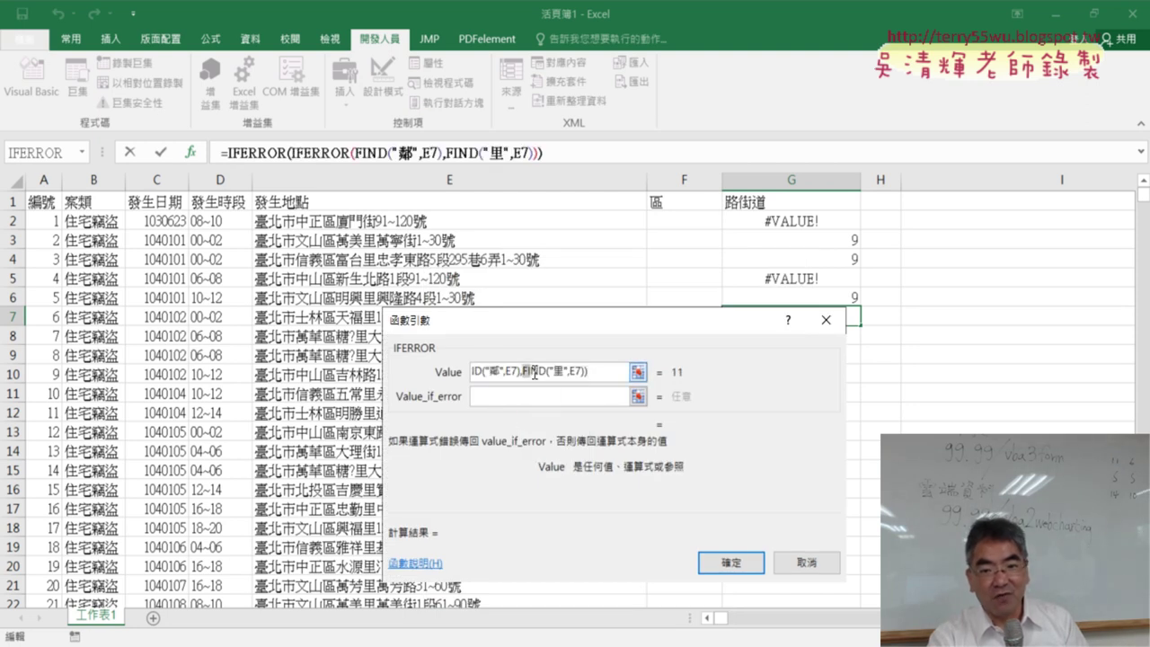
Step: Set the outer fallback to FIND("區",E7), so G7 still returns 11
left_click_drag(534, 372, 572, 372)
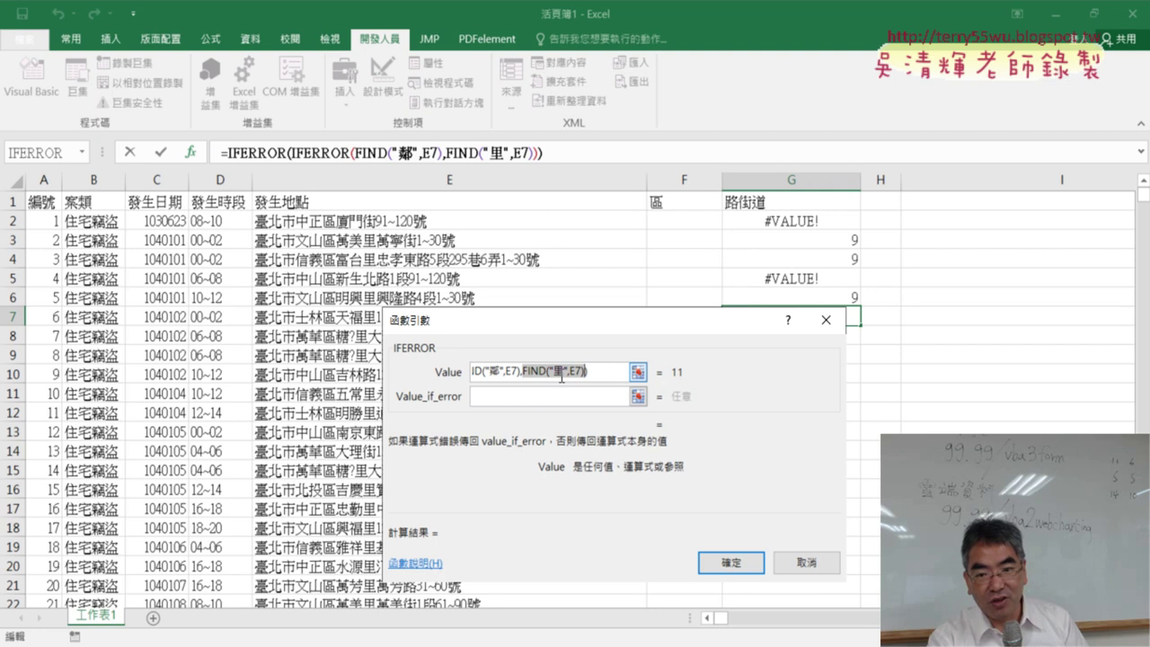
right_click(562, 378)
left_click(593, 404)
left_click(524, 396)
right_click(524, 396)
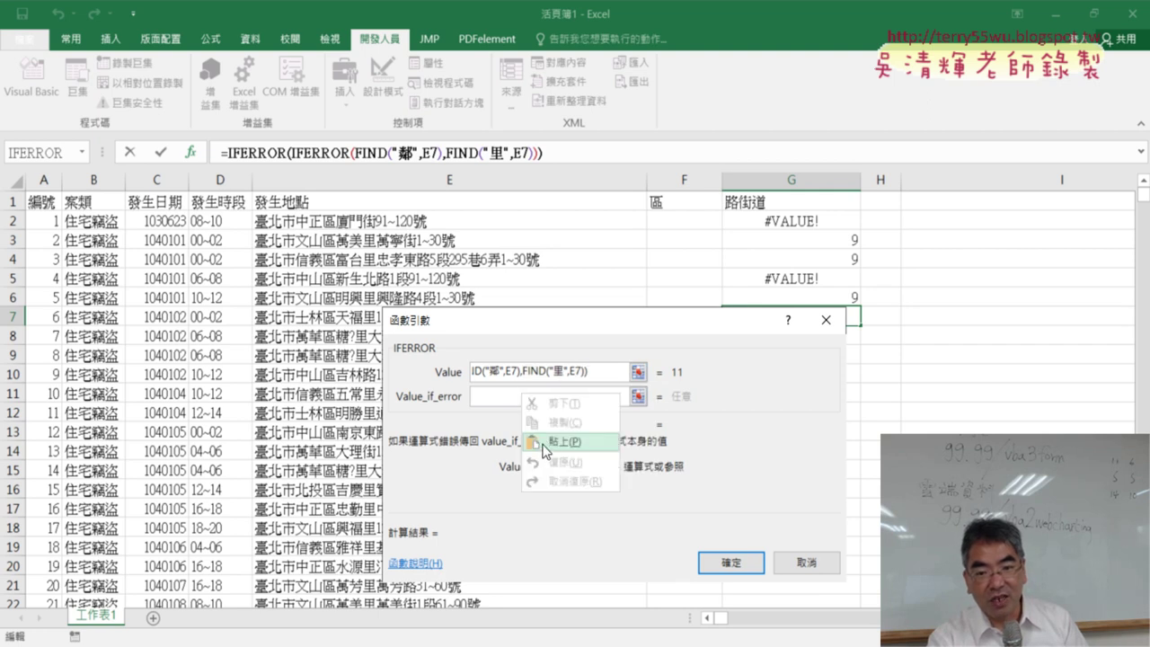
left_click(543, 443)
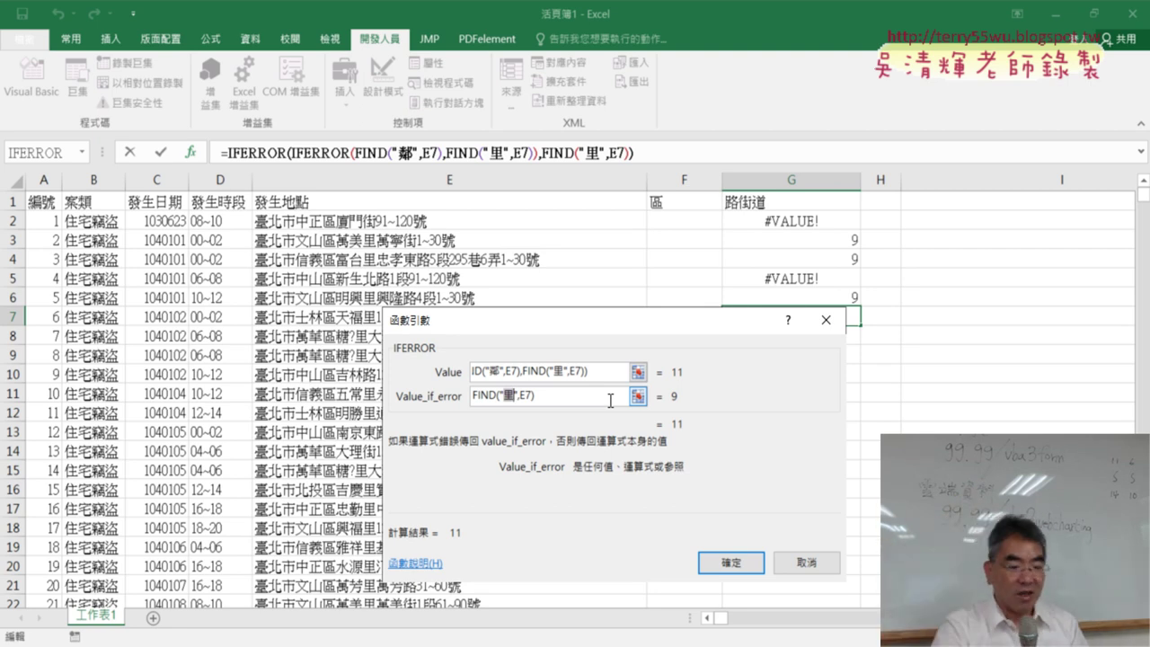
type("ㄑ")
type("區")
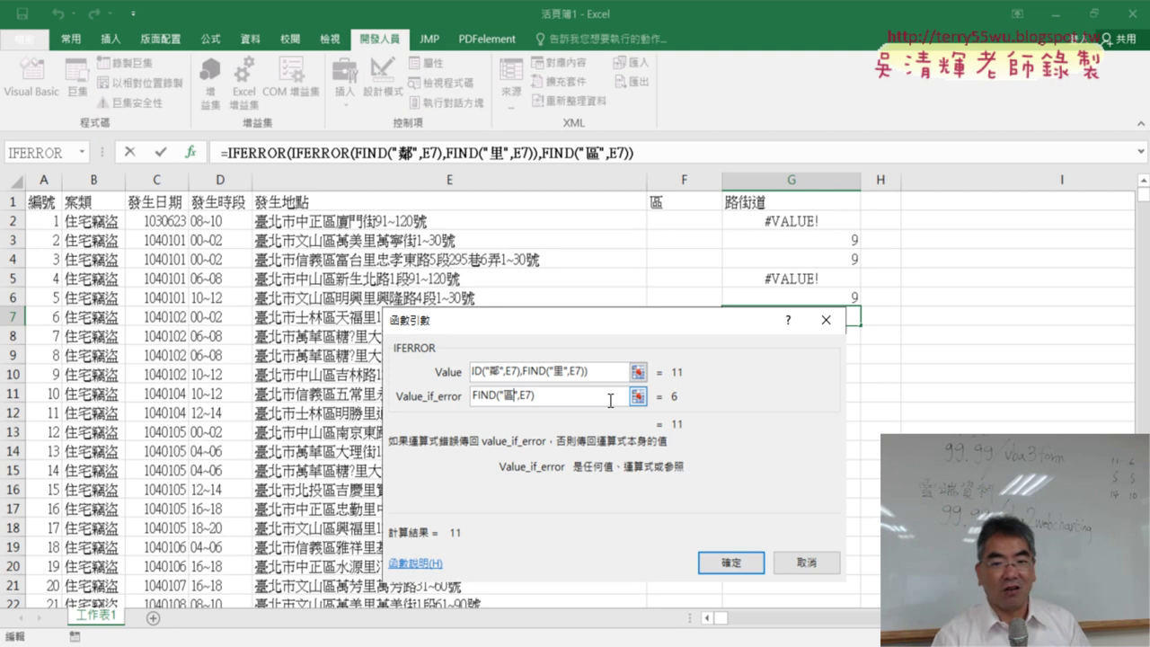
left_click(724, 565)
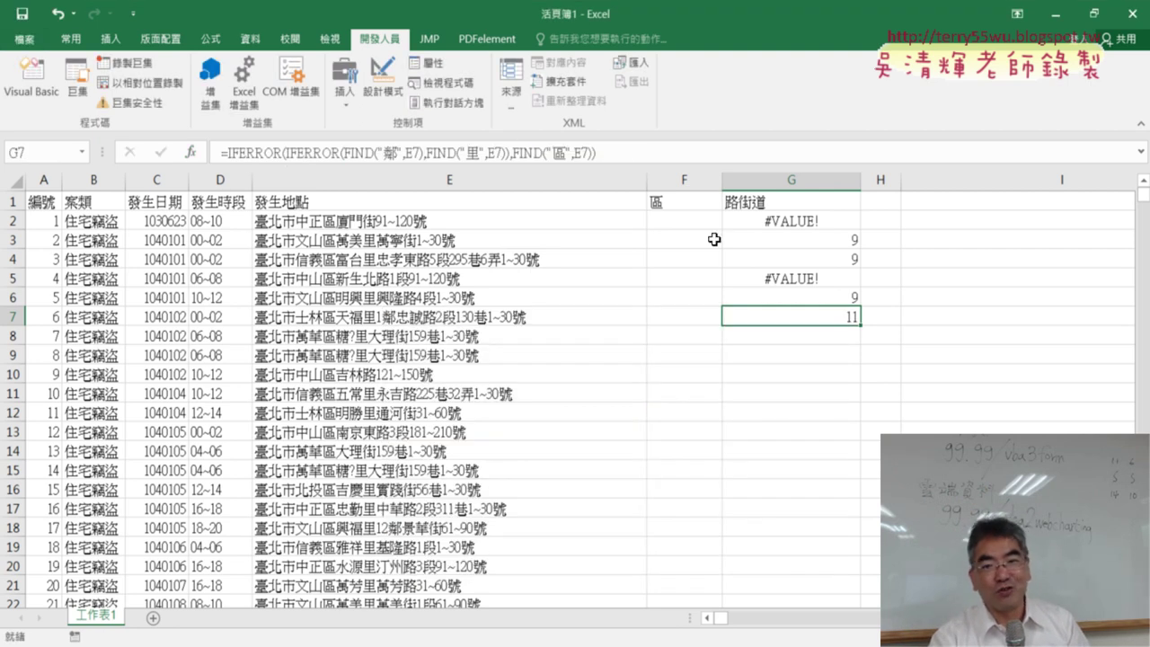
Step: Fill the three-level IFERROR formula from G7 up to G2 and down to G10
left_click_drag(860, 325, 855, 214)
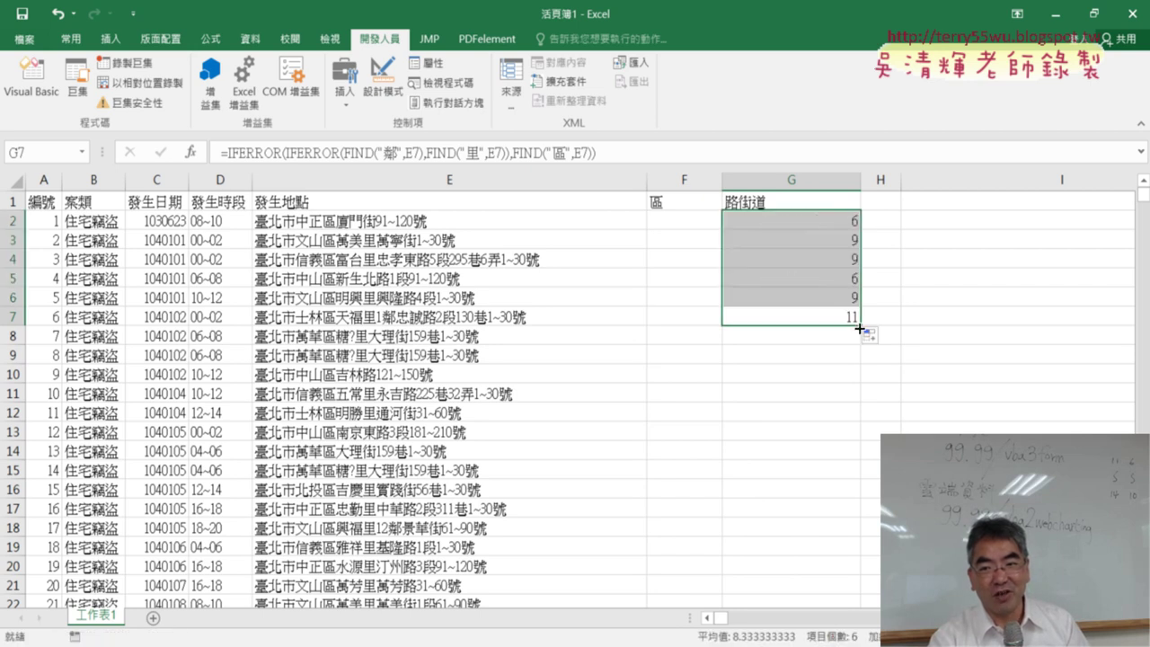
left_click_drag(860, 324, 860, 378)
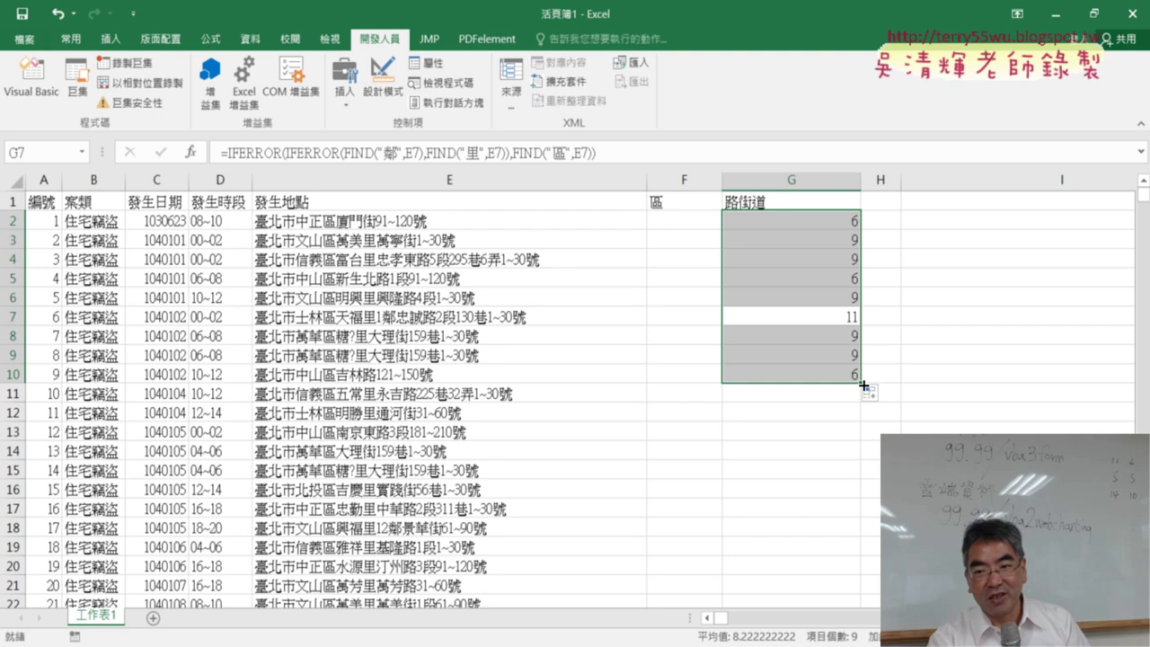
left_click_drag(860, 385, 860, 468)
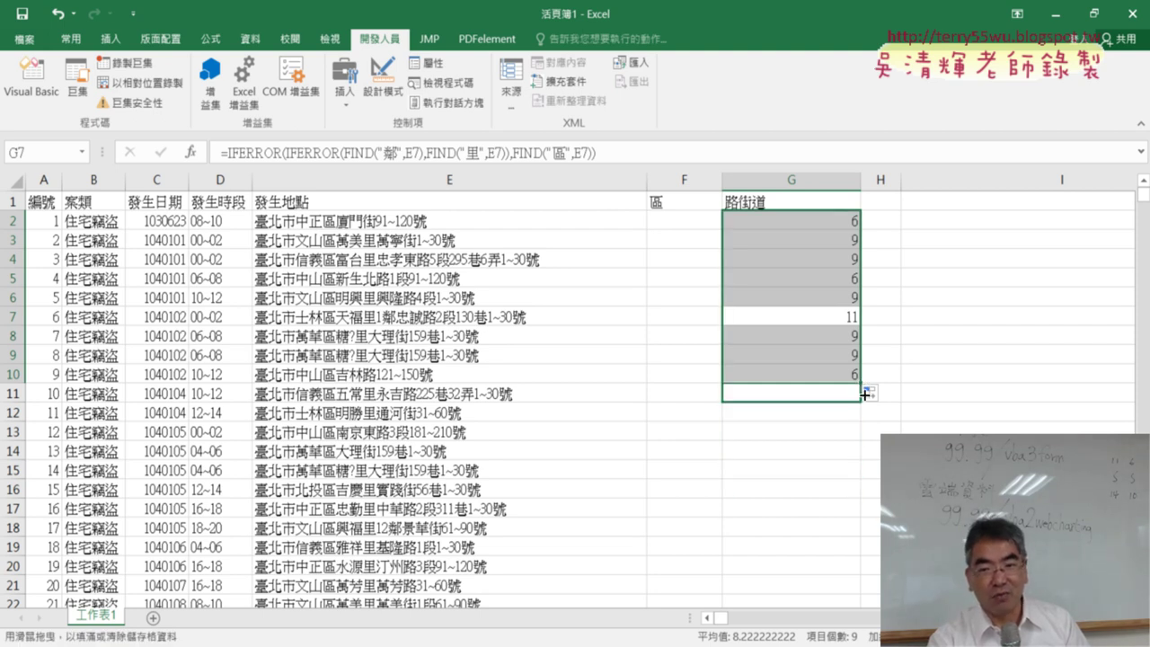
left_click_drag(860, 468, 860, 384)
Step: Delete the empty 區 column F so 路街道 moves into column F
left_click(679, 176)
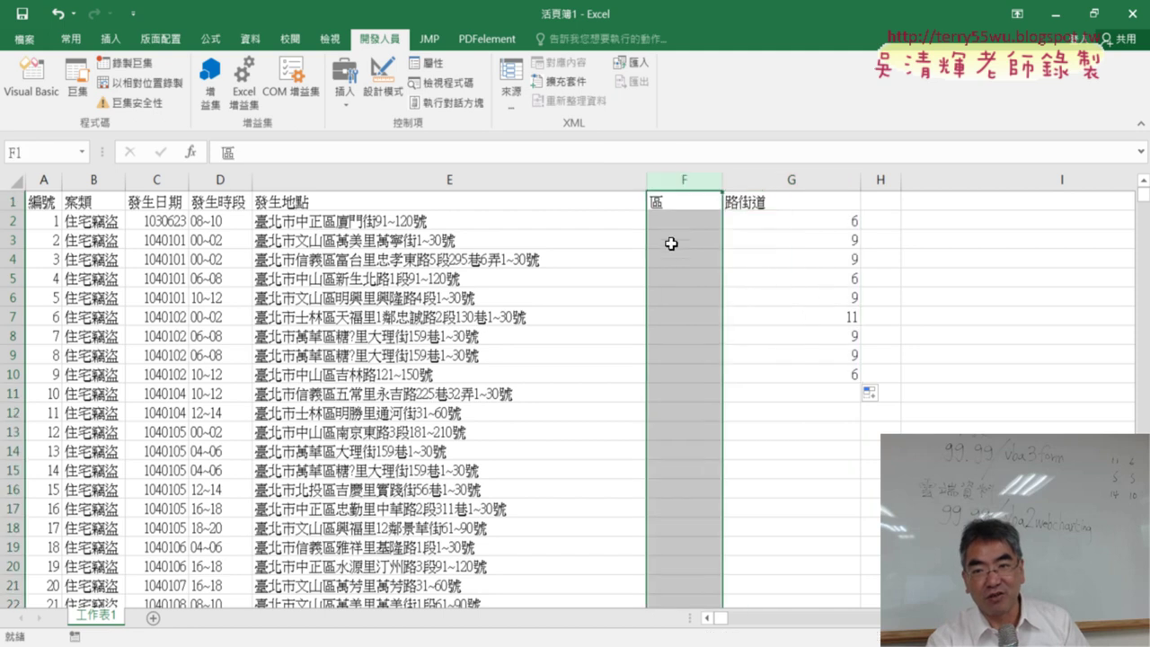
right_click(671, 252)
left_click(692, 386)
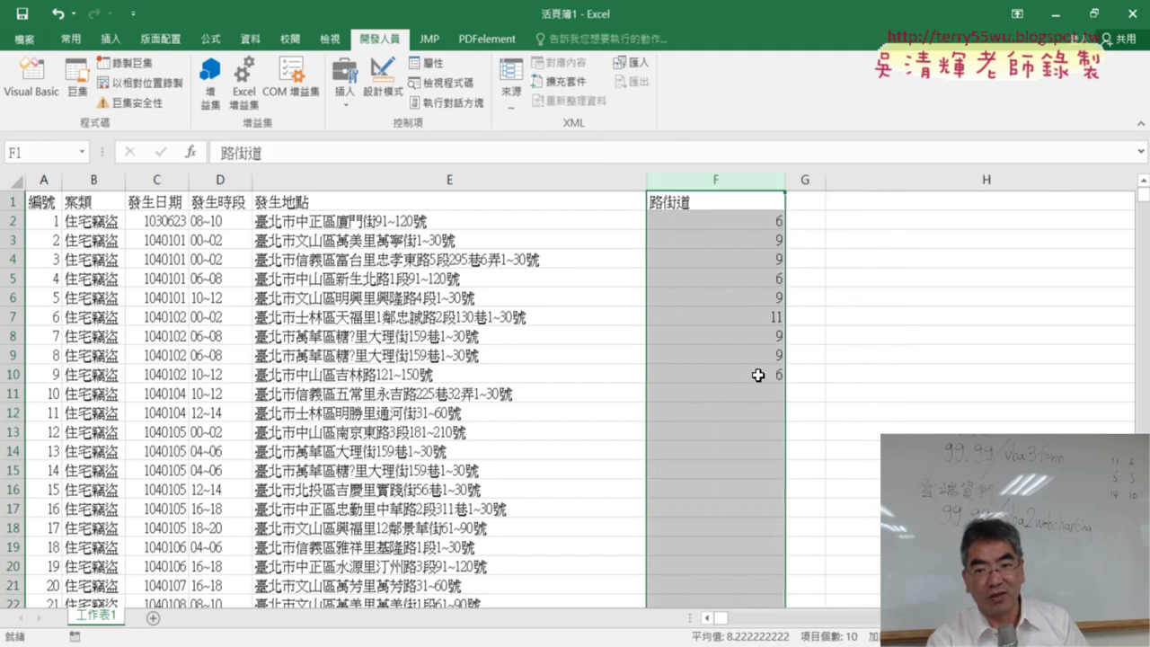
Step: Extend the nested IFERROR formula in column F down from F10 to F16
left_click(784, 377)
left_click(788, 383)
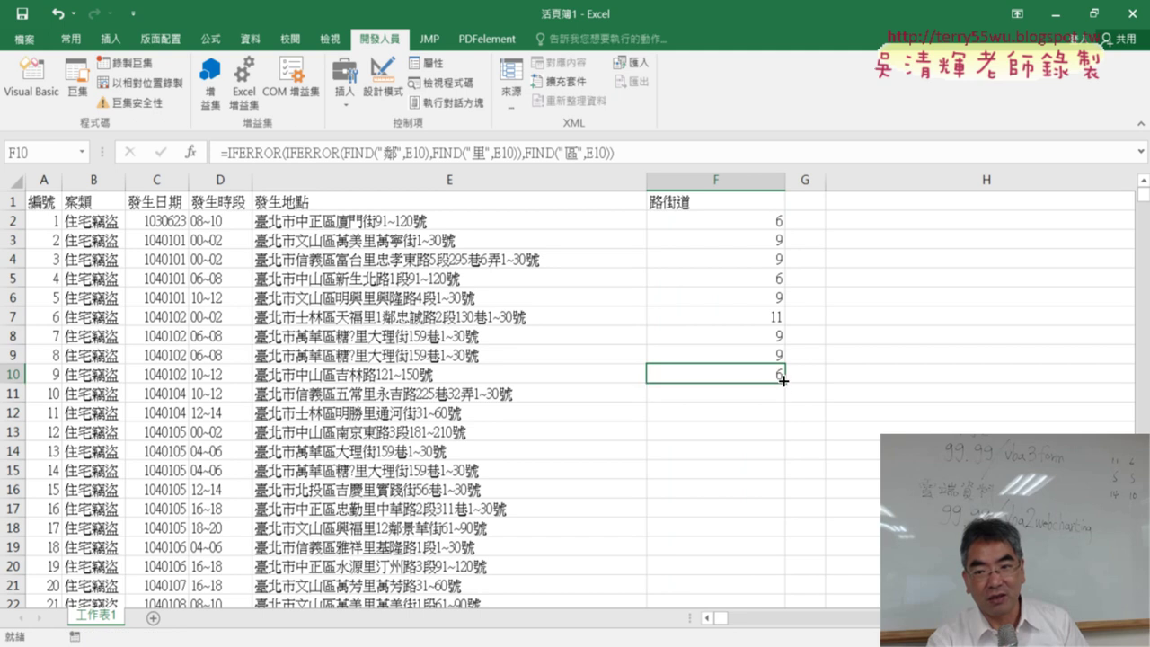
left_click_drag(782, 382, 782, 401)
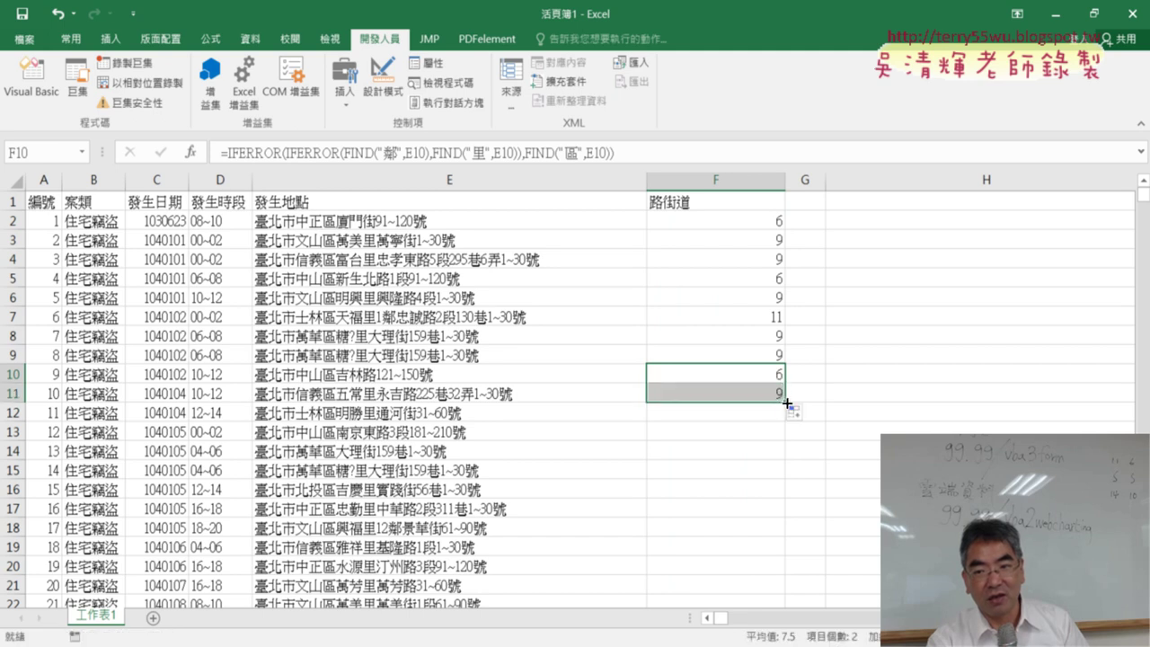
left_click_drag(774, 217, 776, 398)
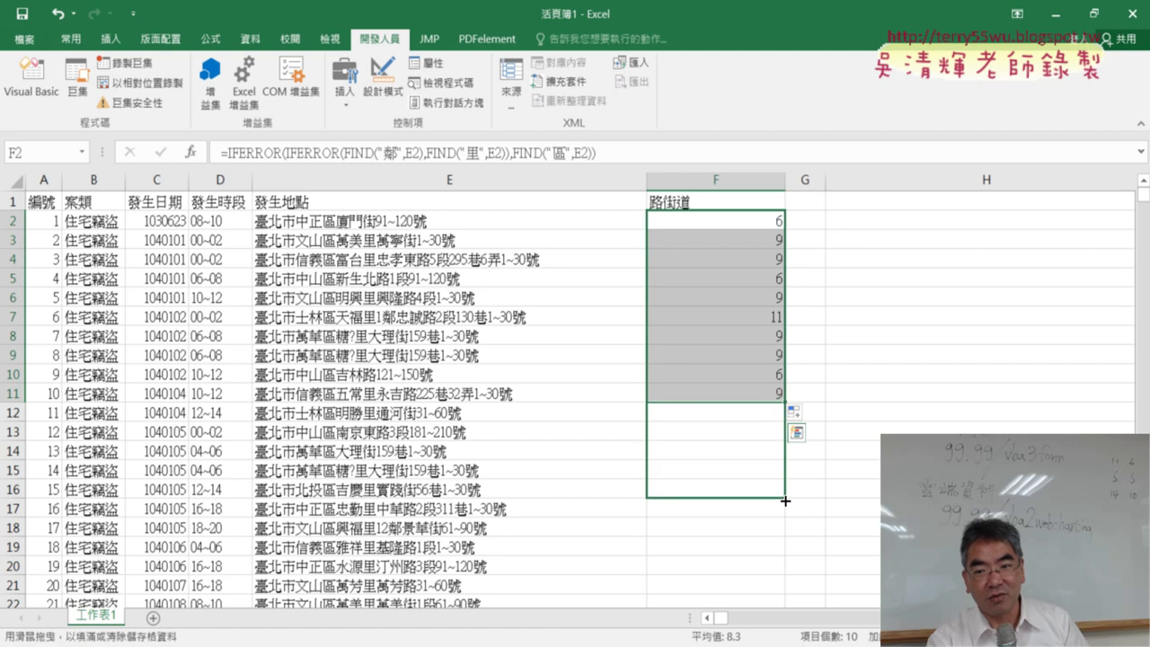
left_click_drag(786, 403, 783, 496)
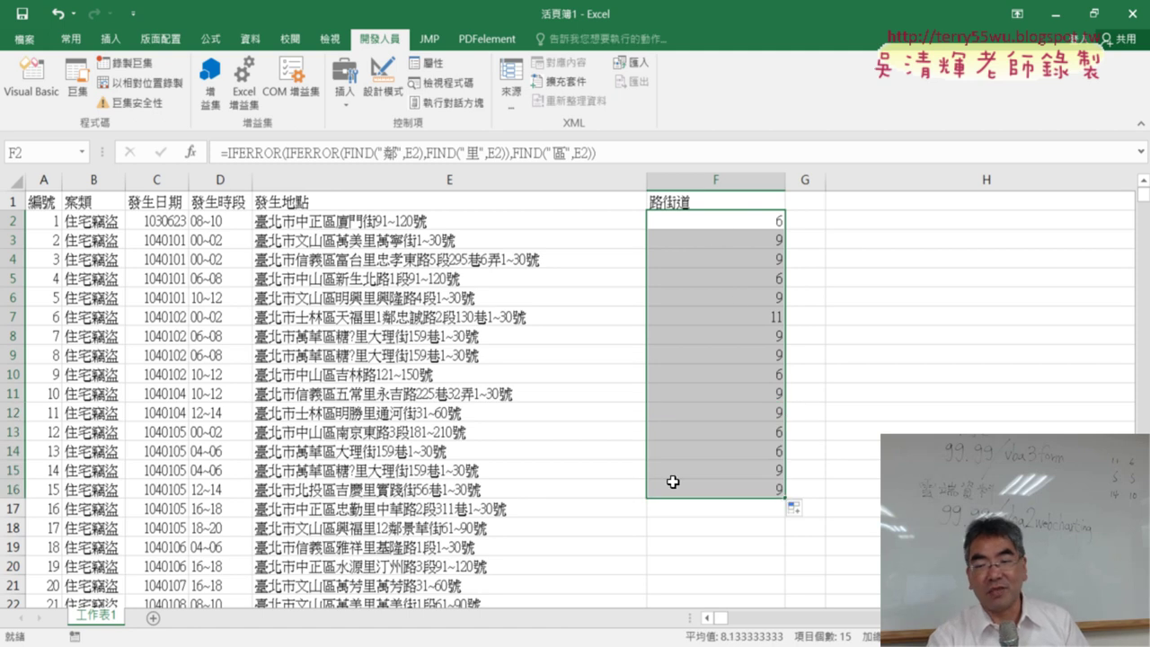
left_click(740, 224)
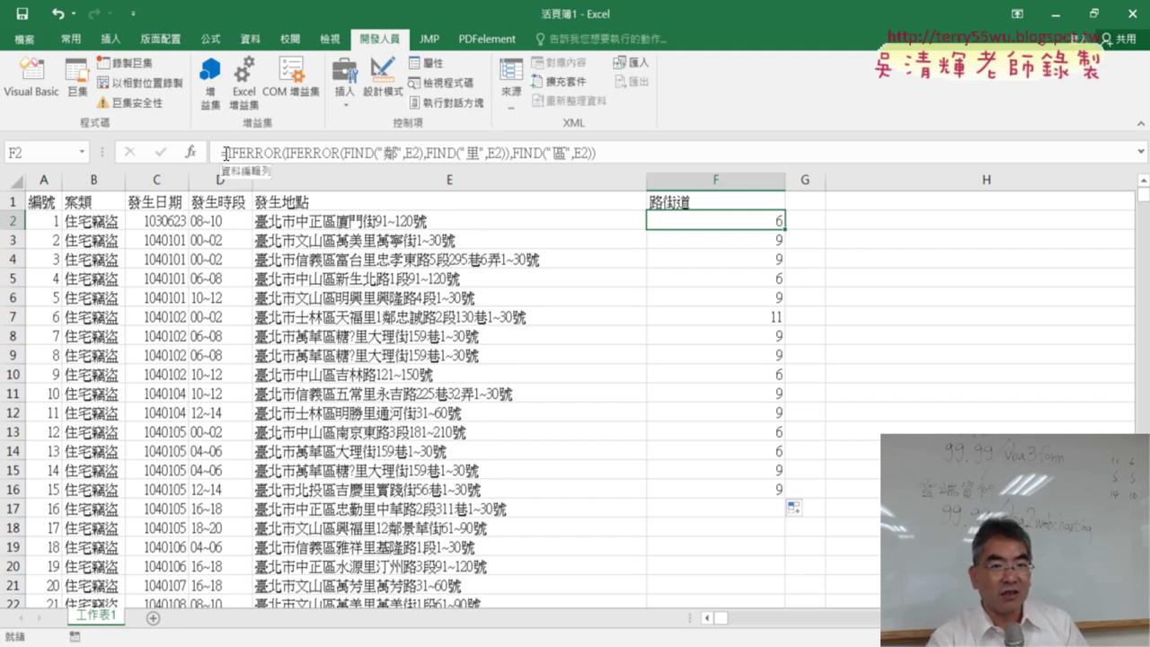
Step: Review F2's formula without changing it, highlighting its FIND("鄰",E2) part
left_click_drag(227, 153, 597, 153)
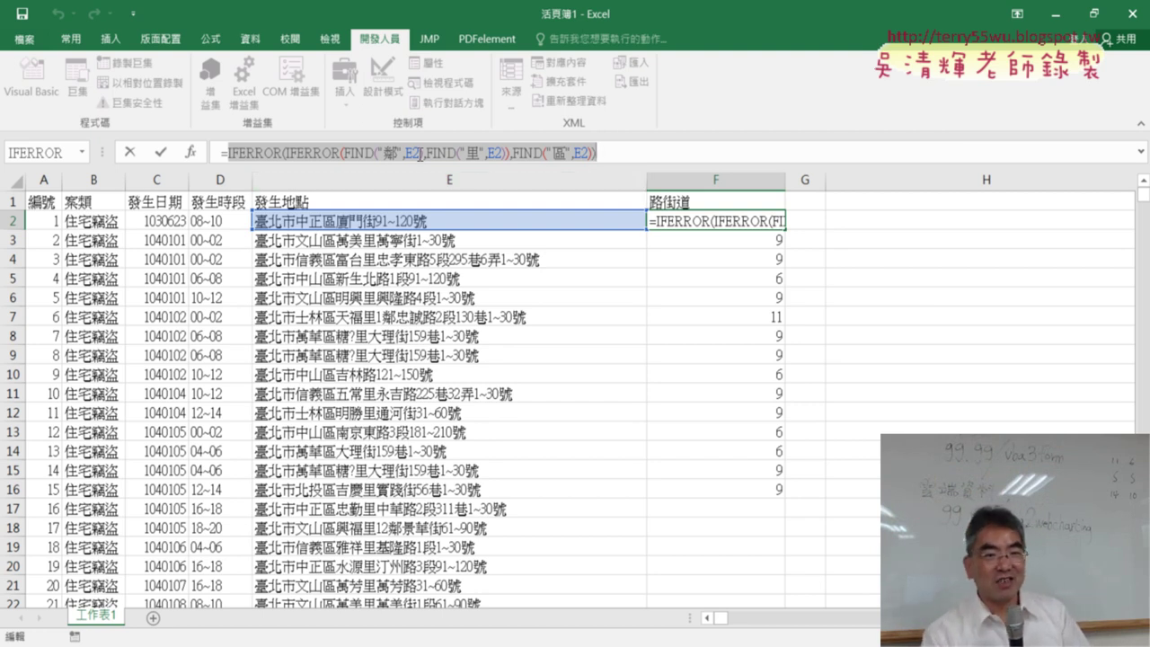
left_click(162, 153)
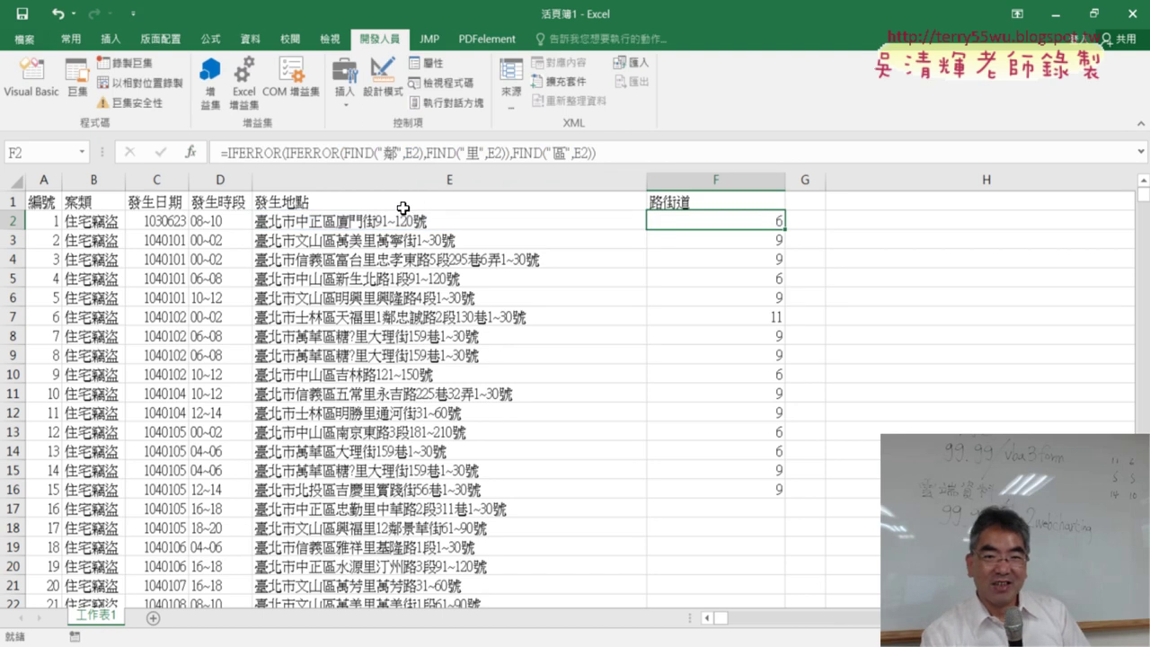
left_click_drag(344, 153, 426, 153)
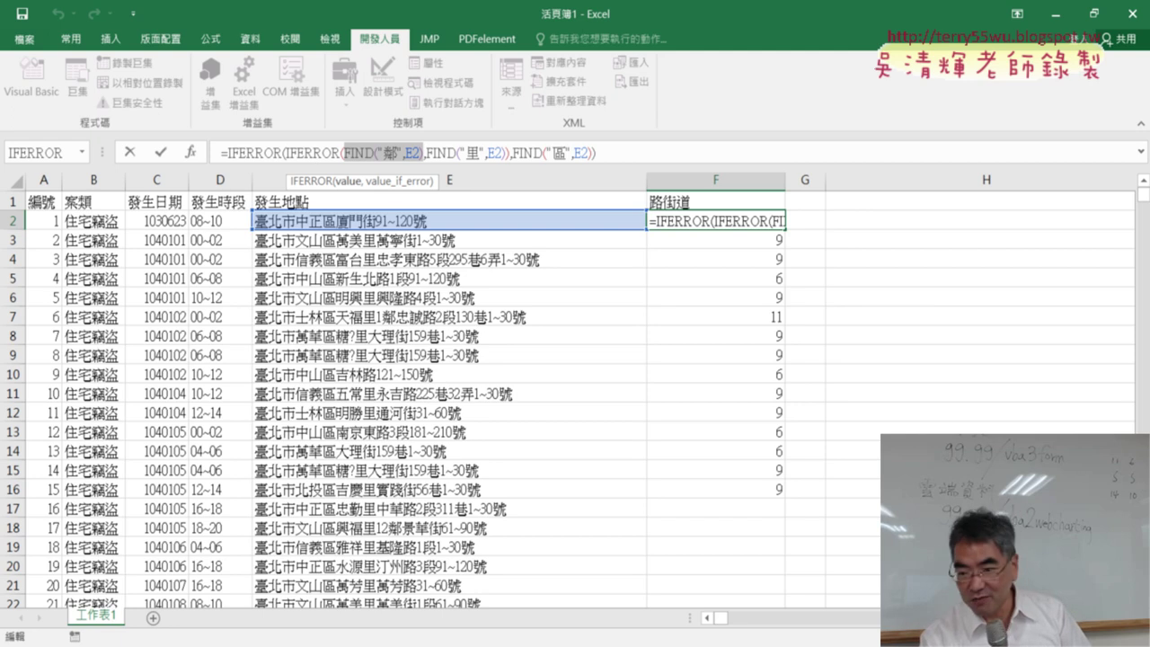
Step: Check the =FIND("鄰",F2) line in the Google Docs formula notes, then return to EVO Class Management
key("alt+Tab")
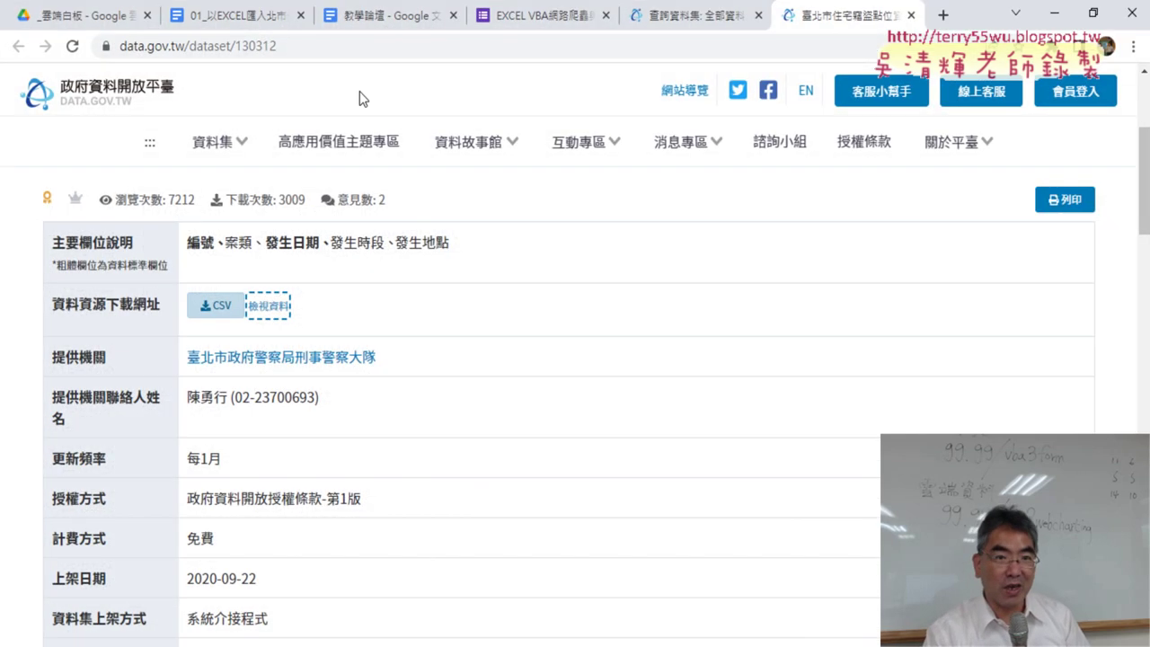
left_click(249, 16)
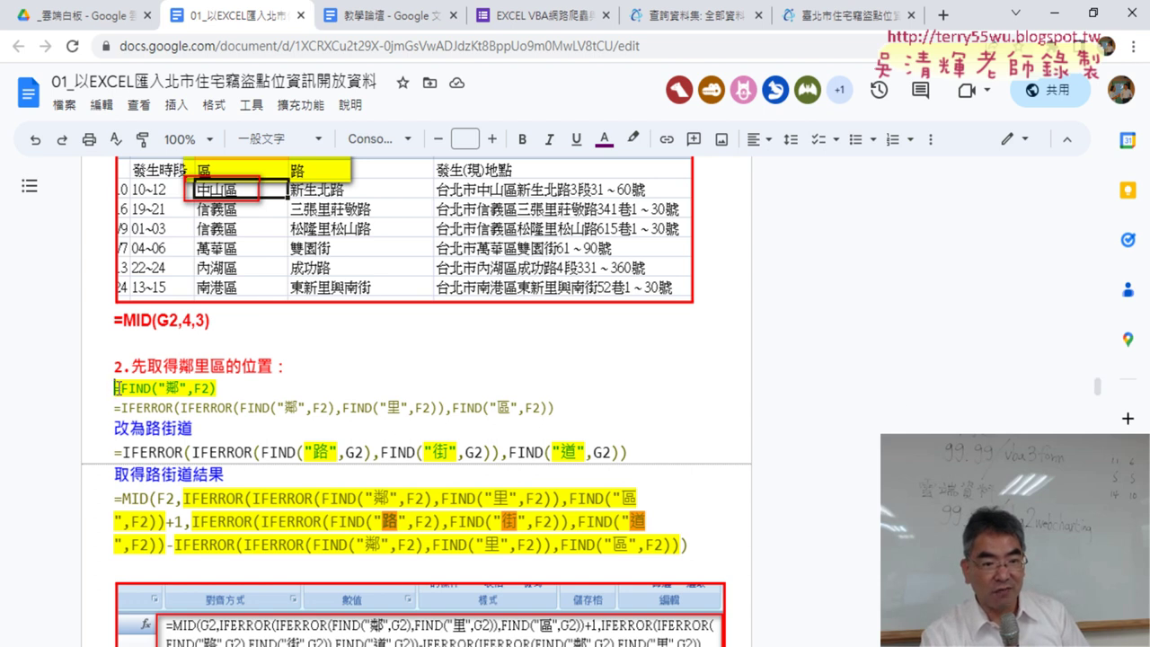
mouse_move(115, 387)
left_mouse_down()
mouse_move(236, 387)
mouse_move(133, 416)
left_mouse_up()
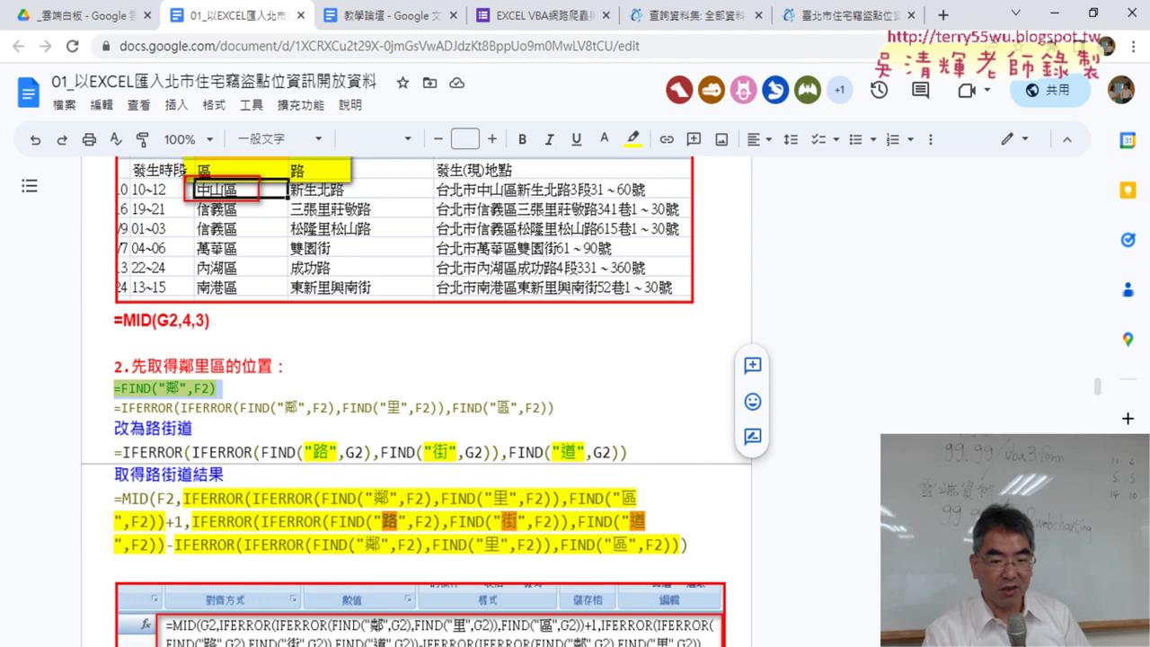
key("alt+Tab")
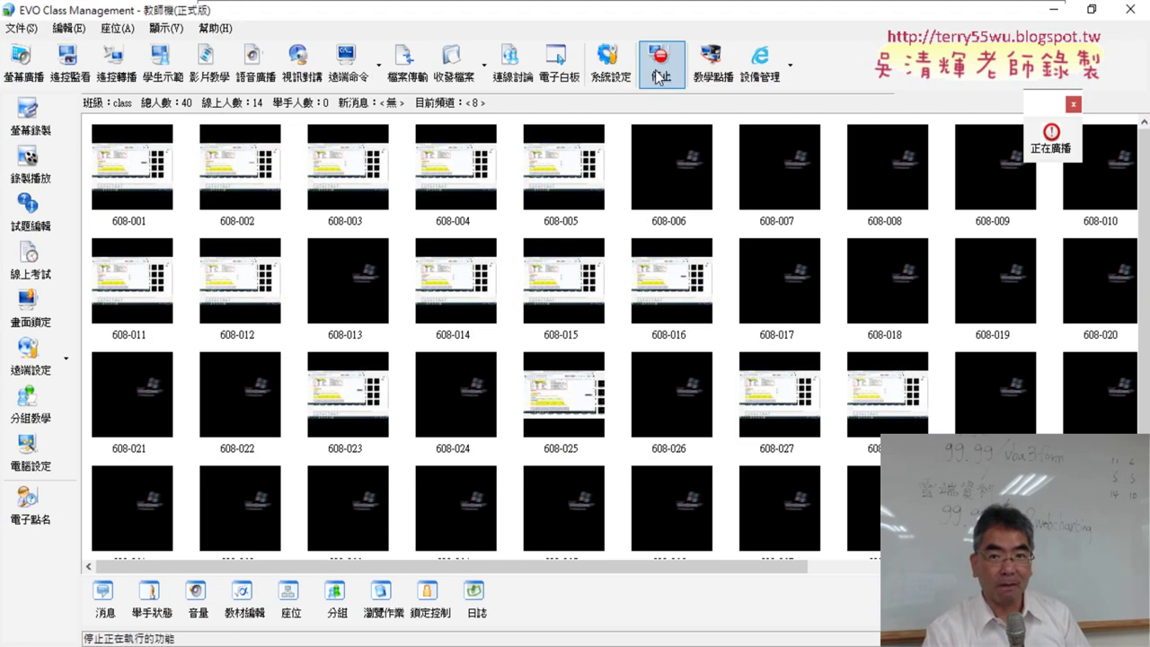
Step: Stop the teacher screen broadcast with 停止 (Stop) so students see their own screens
left_click(658, 76)
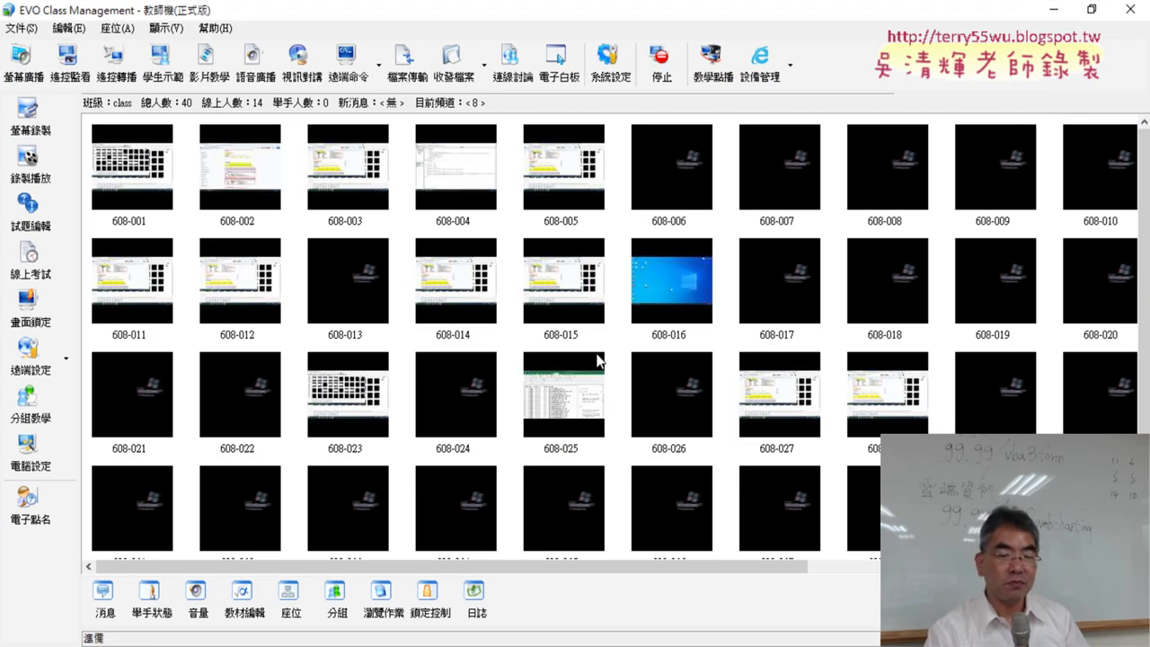